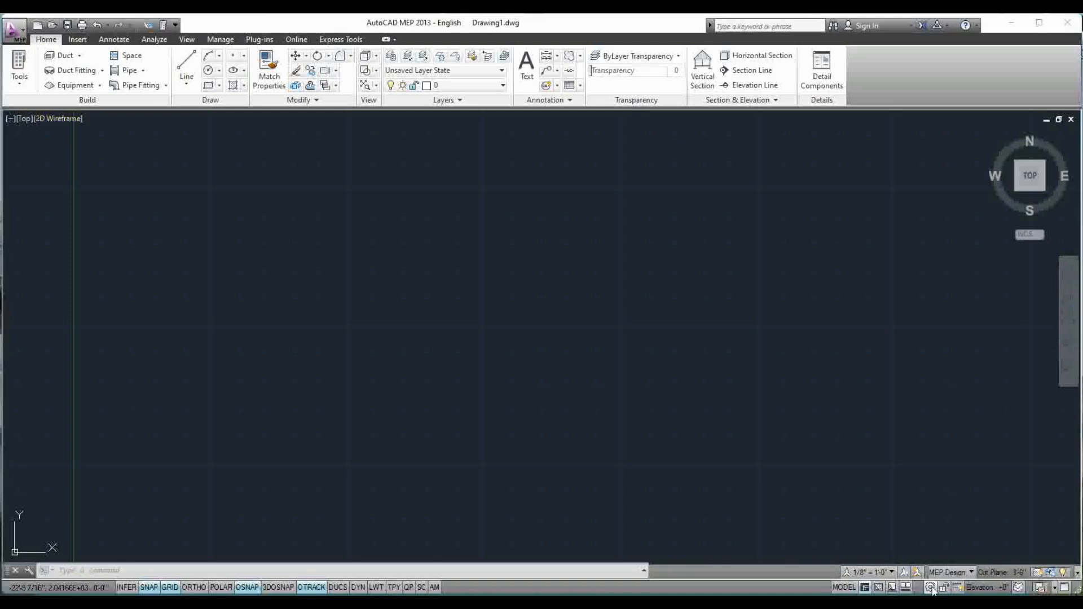
Switch the workspace from HVAC to Electrical
{"action": "left_click", "coordinate": [931, 587]}
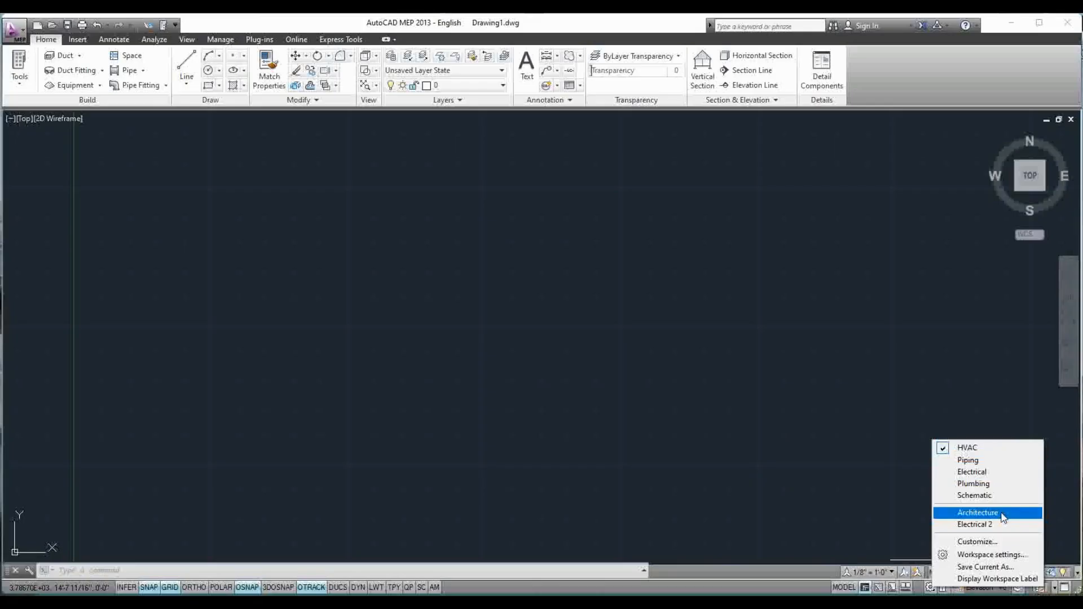
{"action": "left_click", "coordinate": [965, 472]}
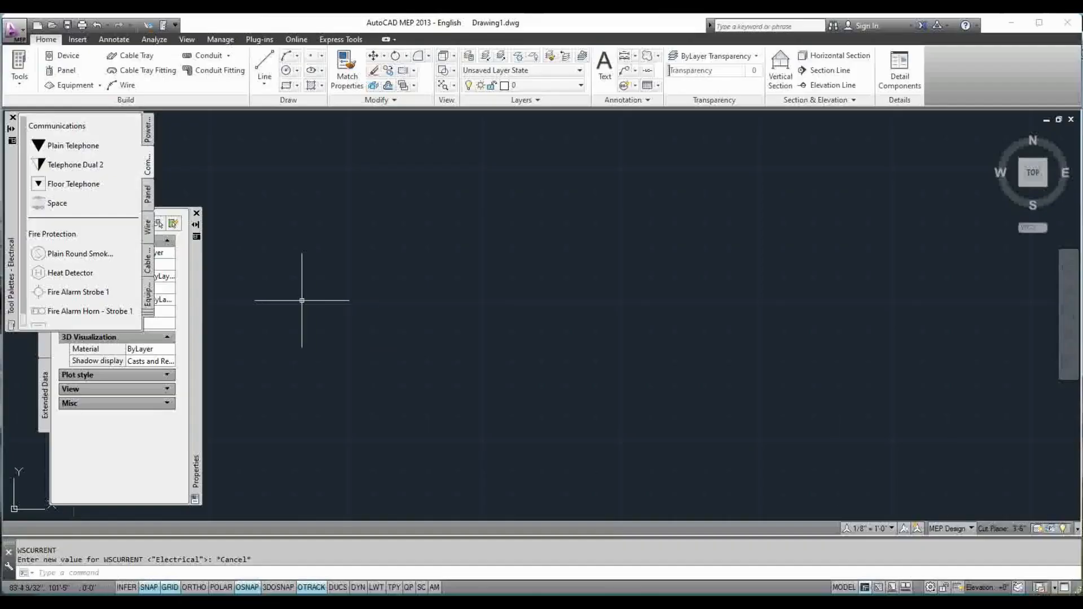
Widen and lengthen the Properties palette and move it to the opposite side of the drawing area from the tool palettes
{"action": "left_click", "coordinate": [192, 318]}
{"action": "left_click_drag", "start_coordinate": [212, 321], "coordinate": [673, 261]}
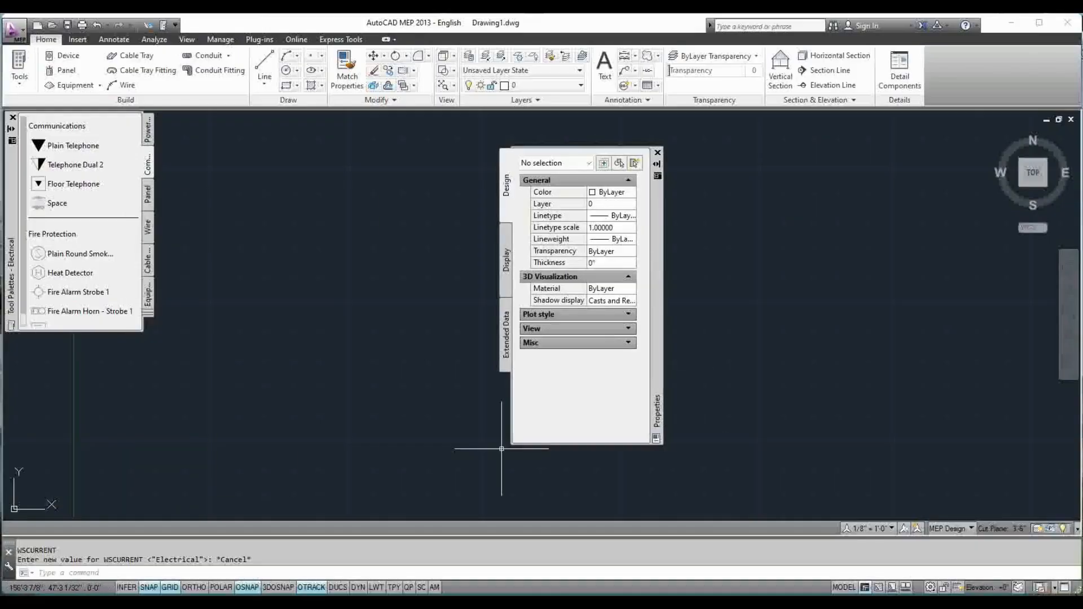
{"action": "left_click_drag", "start_coordinate": [511, 434], "coordinate": [445, 433]}
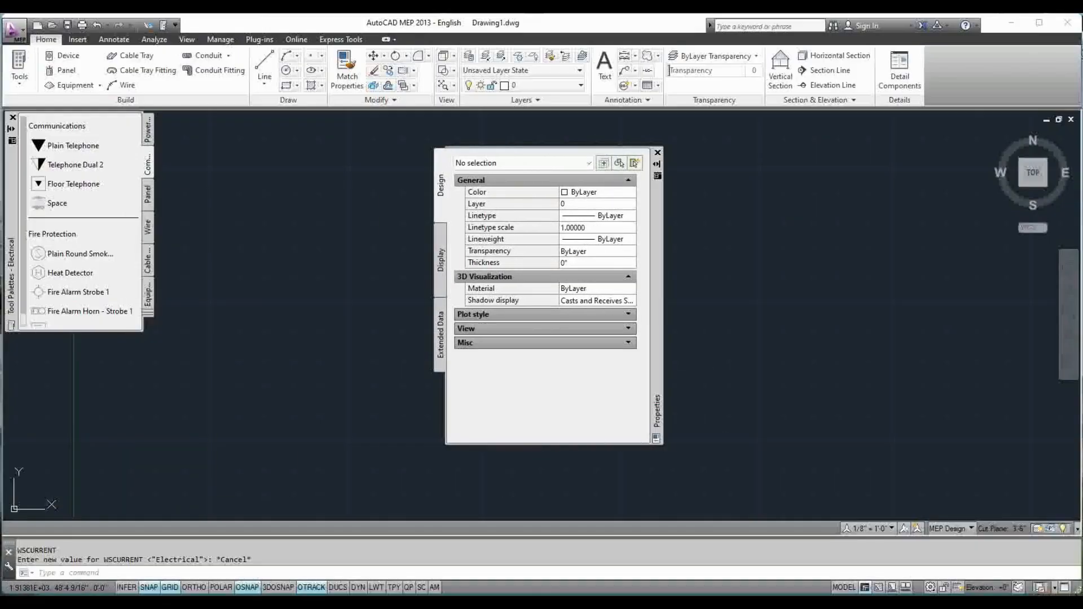
{"action": "left_click_drag", "start_coordinate": [567, 443], "coordinate": [561, 515]}
{"action": "left_click_drag", "start_coordinate": [660, 372], "coordinate": [1035, 353]}
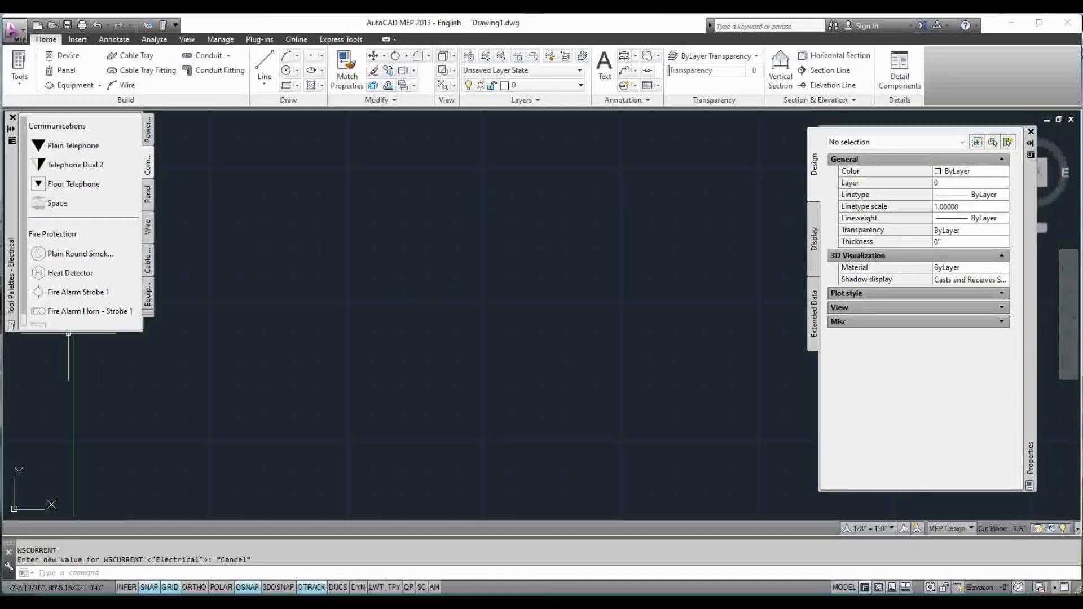
Lengthen the Electrical tool palettes, browse the Power-Lighting Device, Cable Tray, Annotation and Equipment groups, and close the palettes
{"action": "left_click_drag", "start_coordinate": [84, 331], "coordinate": [85, 480]}
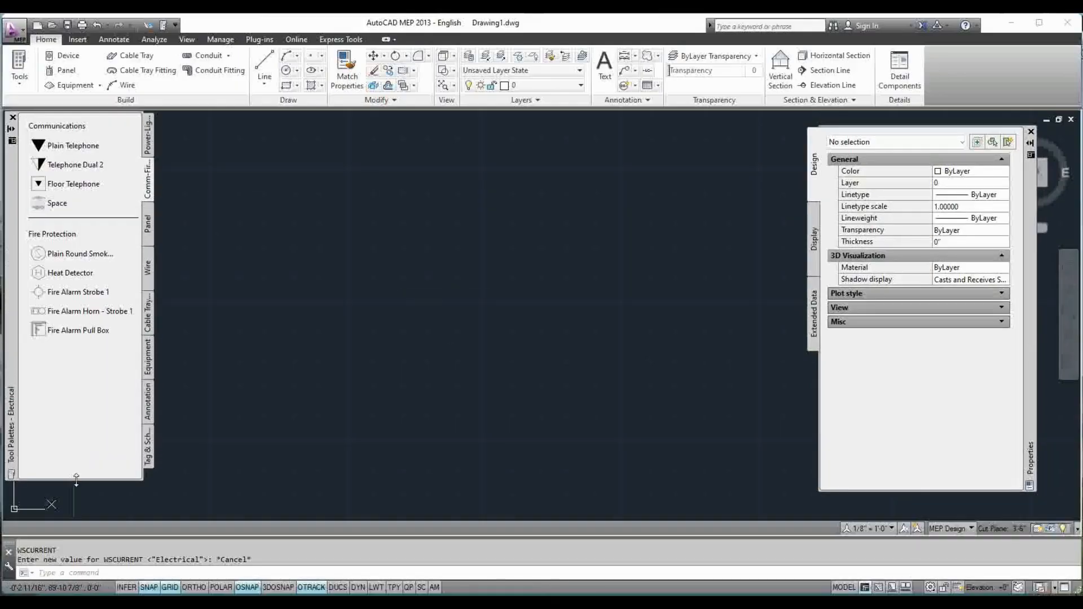
{"action": "left_click", "coordinate": [147, 148]}
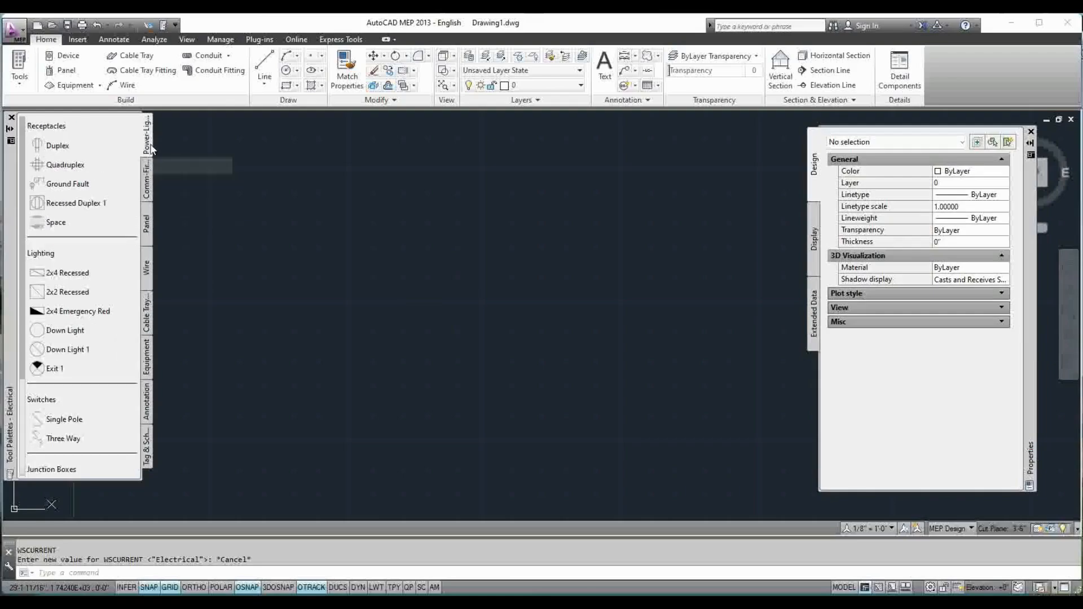
{"action": "left_click", "coordinate": [147, 315]}
{"action": "left_click", "coordinate": [152, 283]}
{"action": "left_click", "coordinate": [153, 392]}
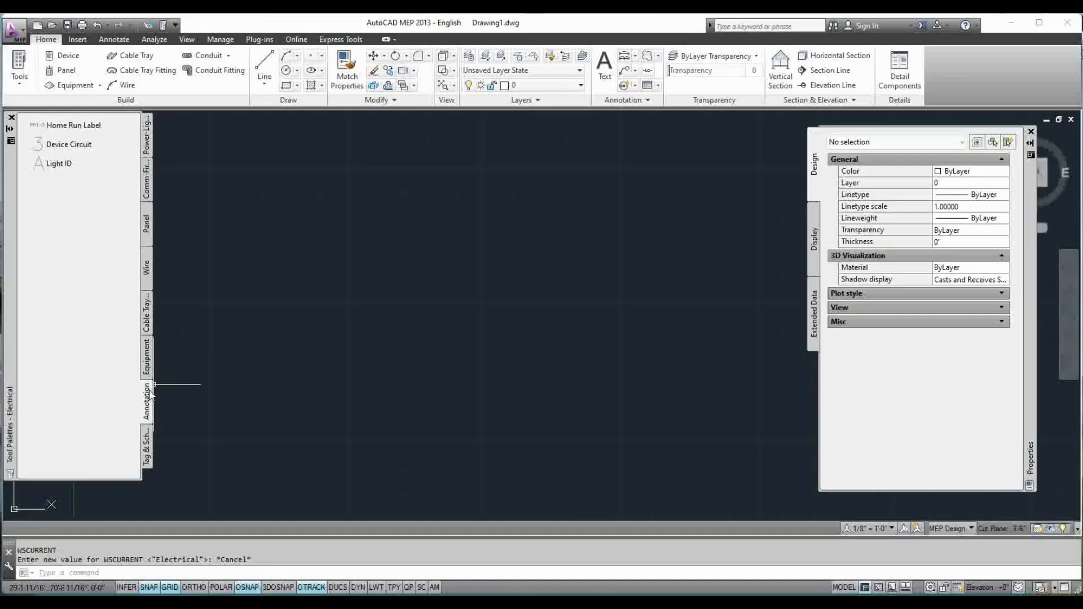
{"action": "left_click", "coordinate": [152, 363]}
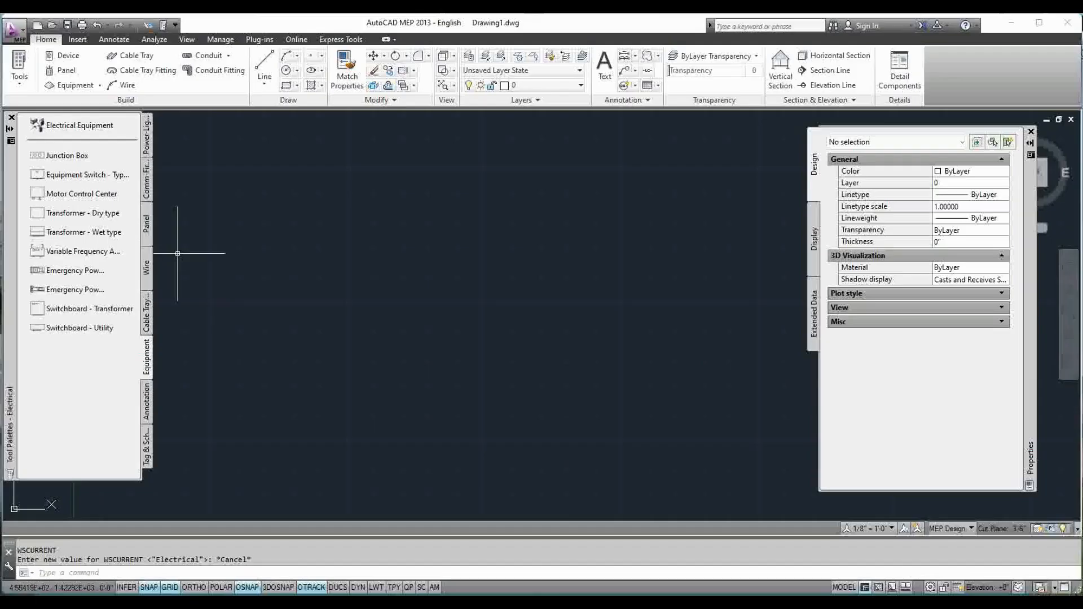
{"action": "left_click", "coordinate": [11, 118]}
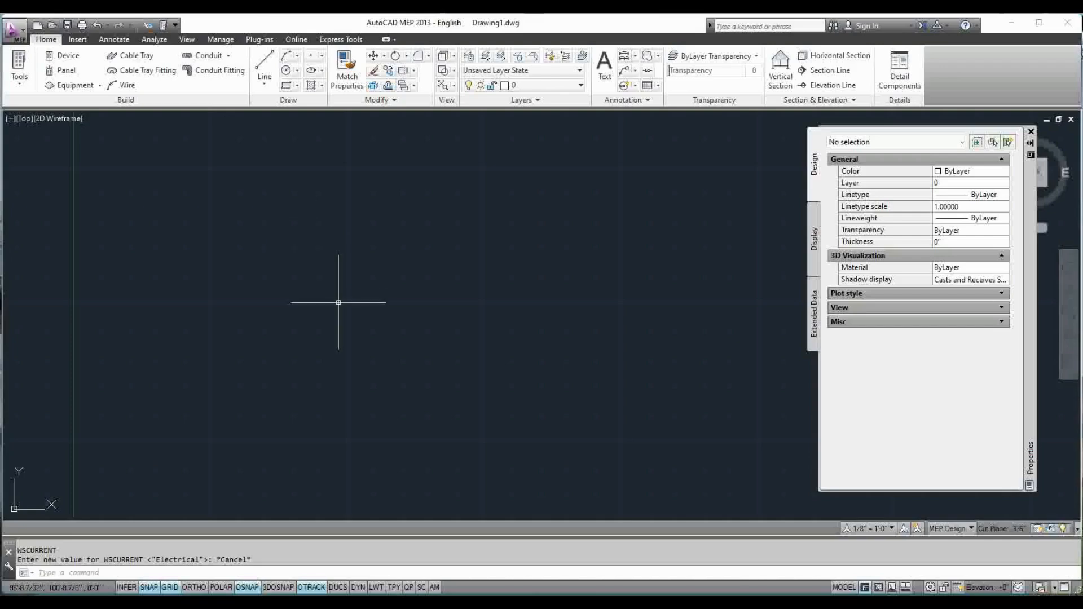
Show the status bar's drafting toggles as icons and switch them back to text labels
{"action": "right_click", "coordinate": [215, 588]}
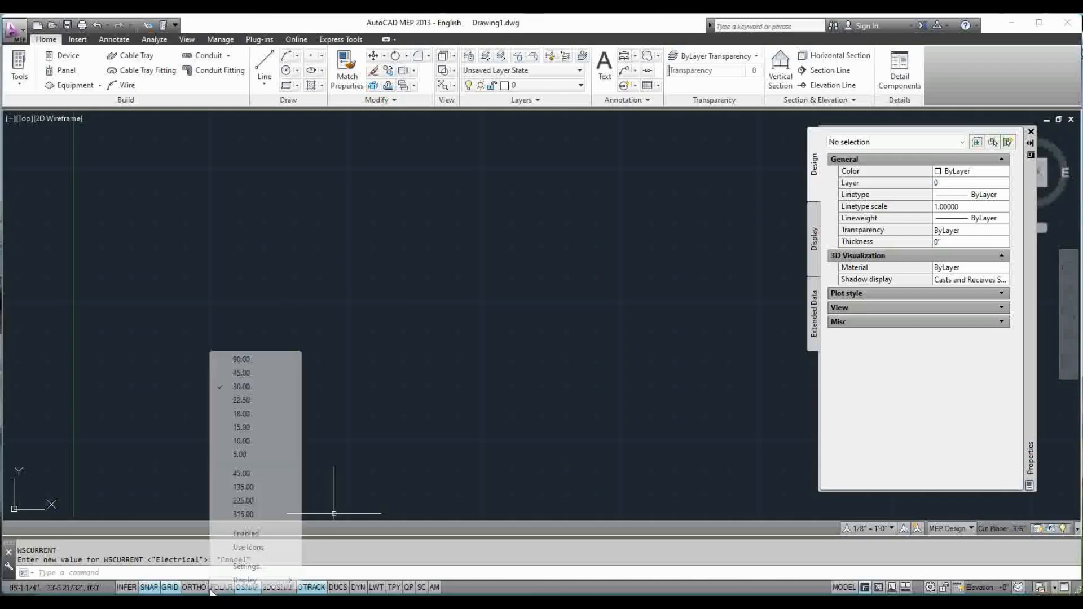
{"action": "right_click", "coordinate": [377, 589]}
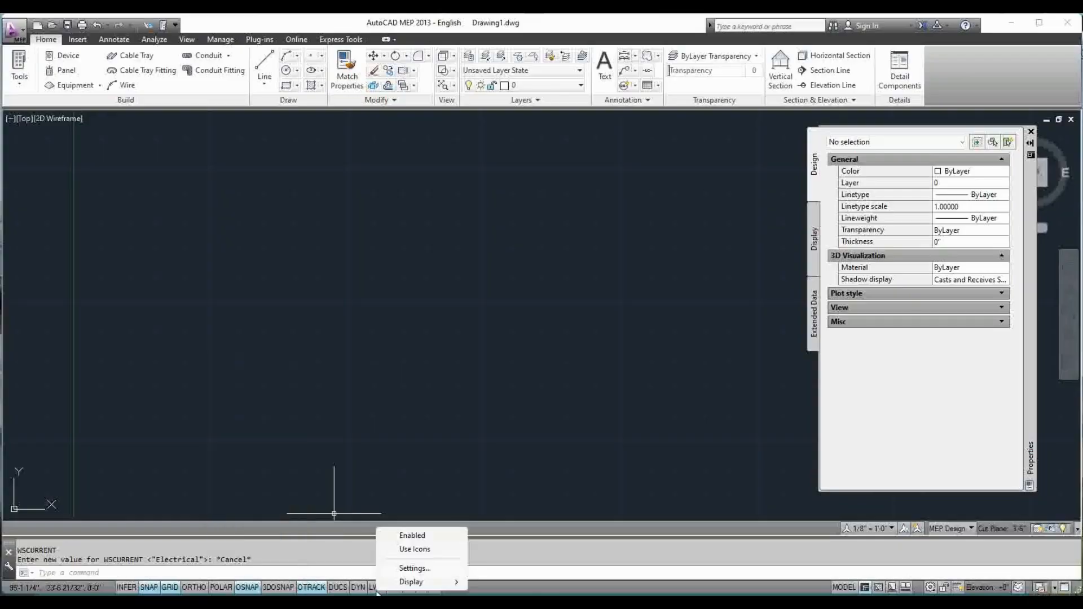
{"action": "left_click", "coordinate": [414, 549]}
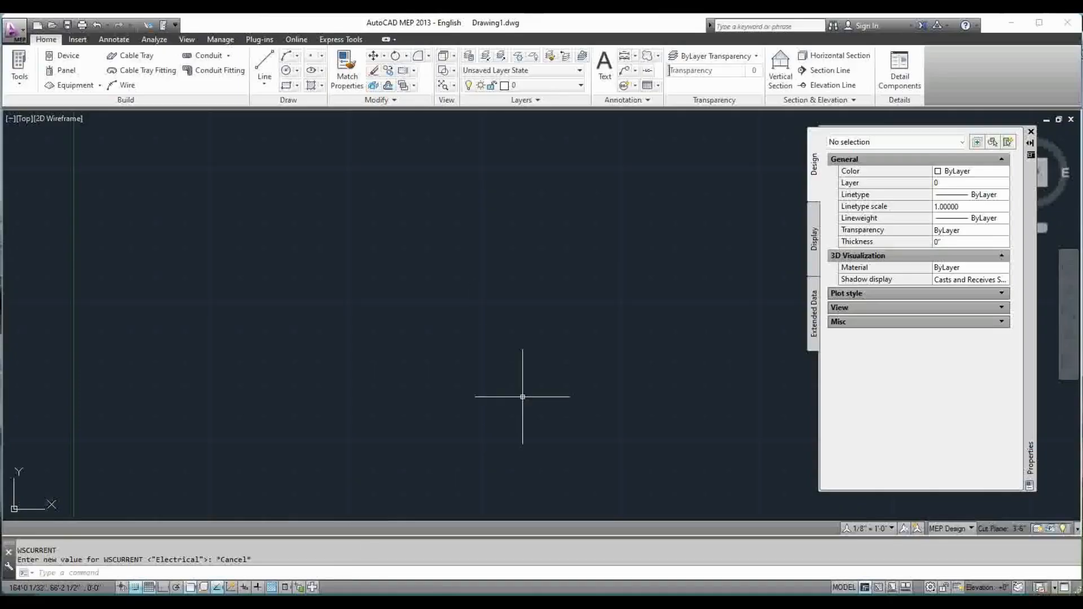
{"action": "right_click", "coordinate": [271, 591]}
{"action": "left_click", "coordinate": [327, 549]}
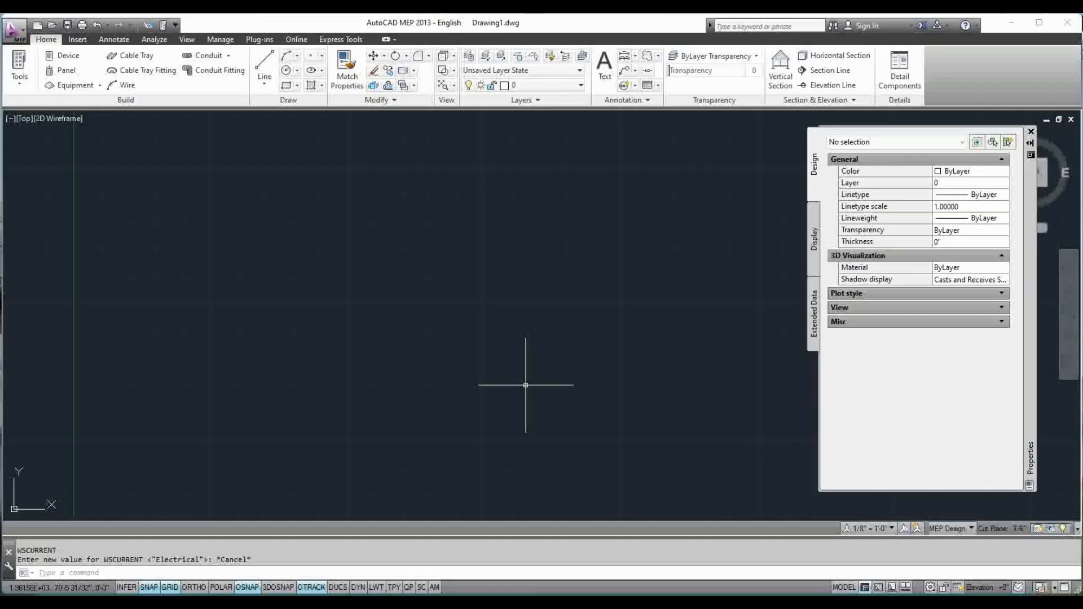
In the drawing window colors of the display options, set the 2D model space uniform background to Black
{"action": "left_click", "coordinate": [108, 572]}
{"action": "type", "text": "OP"}
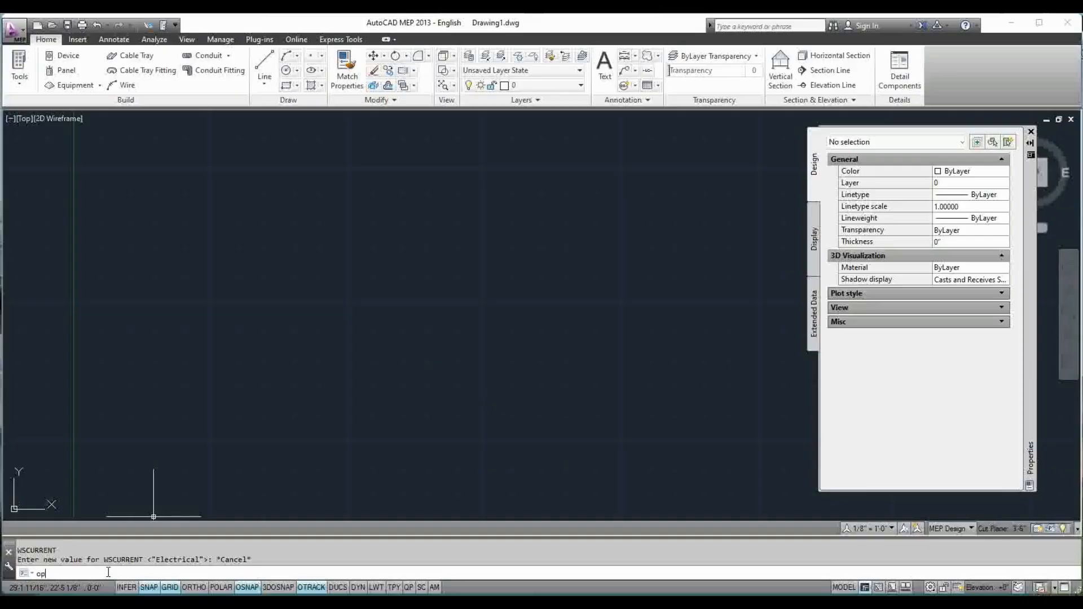
{"action": "key", "text": "Return"}
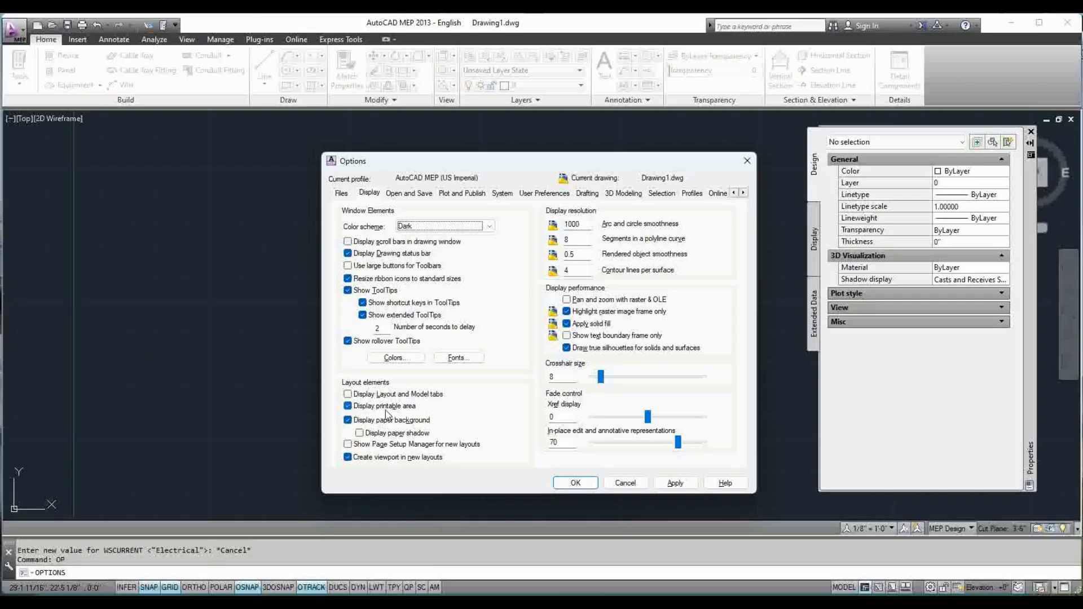
{"action": "left_click", "coordinate": [370, 193]}
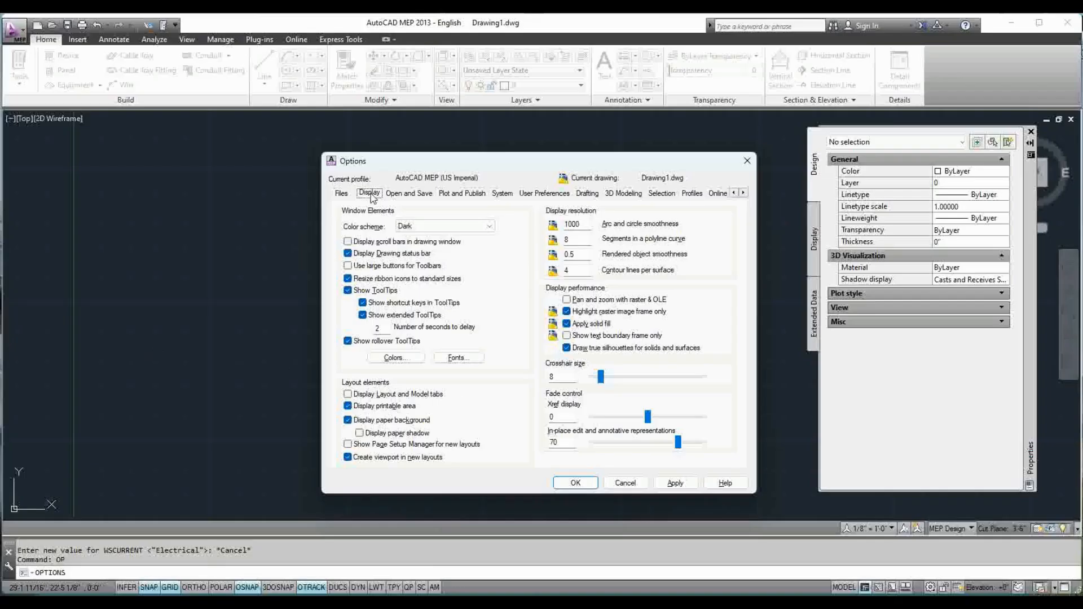
{"action": "left_click", "coordinate": [410, 359]}
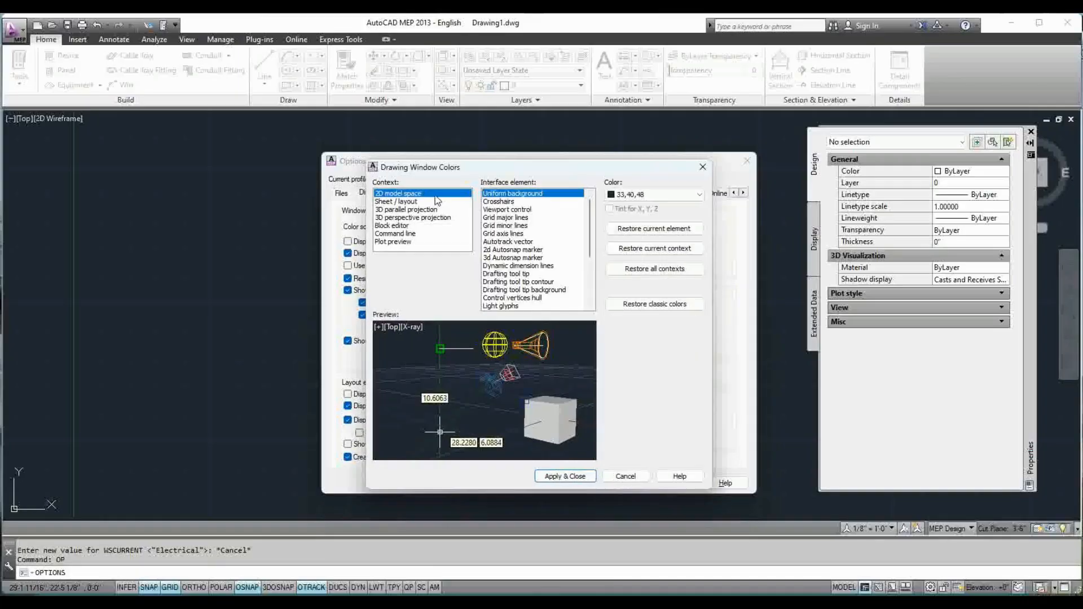
{"action": "left_click", "coordinate": [671, 205]}
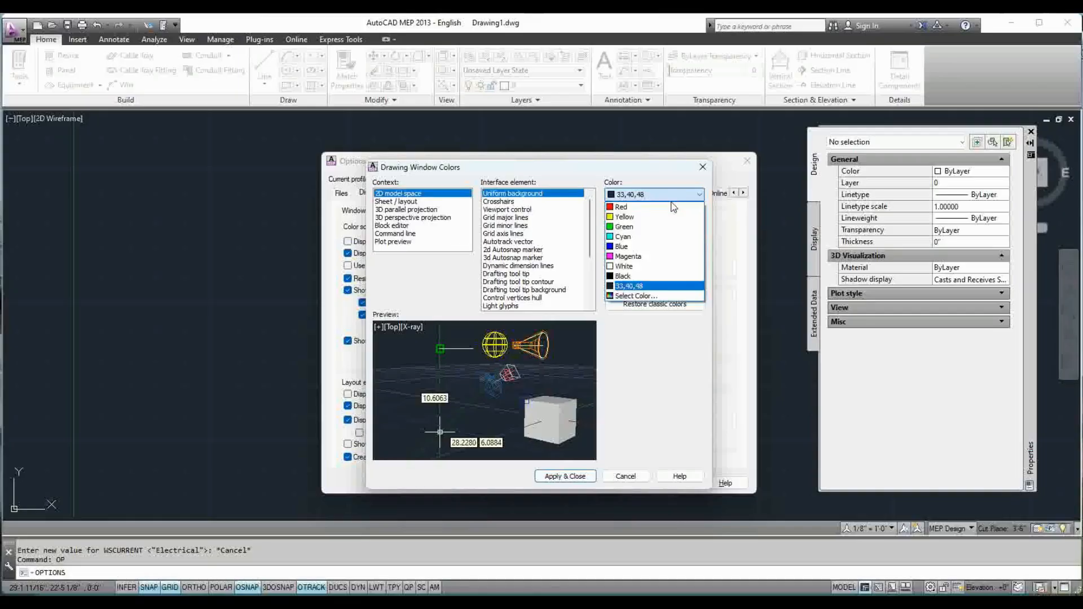
{"action": "left_click", "coordinate": [642, 273]}
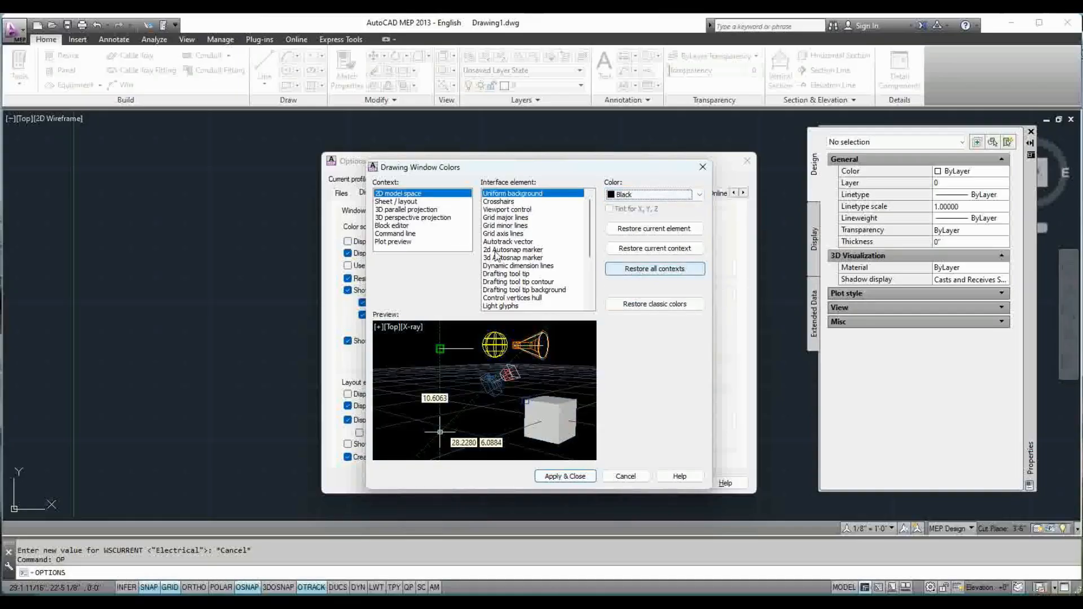
Set the command line's command history background to Yellow, apply the window colors and accept the options
{"action": "left_click", "coordinate": [396, 234]}
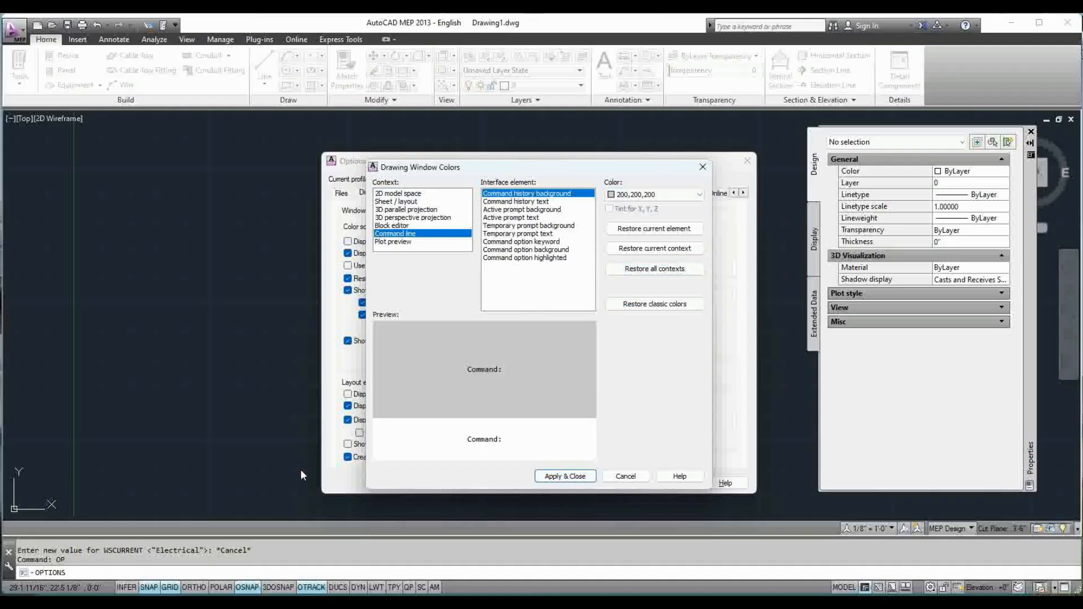
{"action": "left_click", "coordinate": [675, 196]}
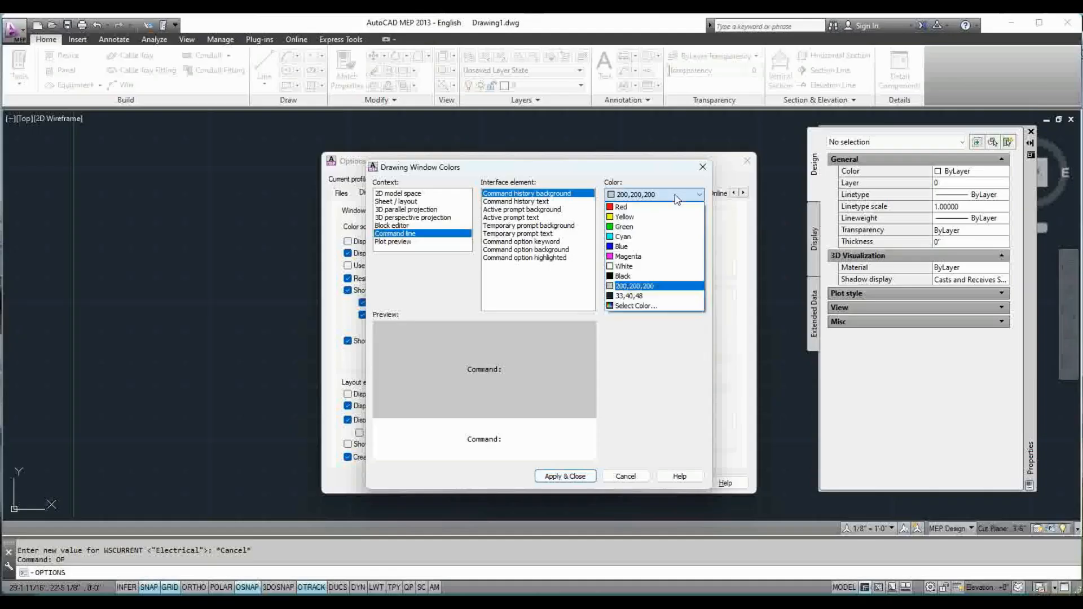
{"action": "left_click", "coordinate": [654, 222]}
{"action": "left_click", "coordinate": [566, 476]}
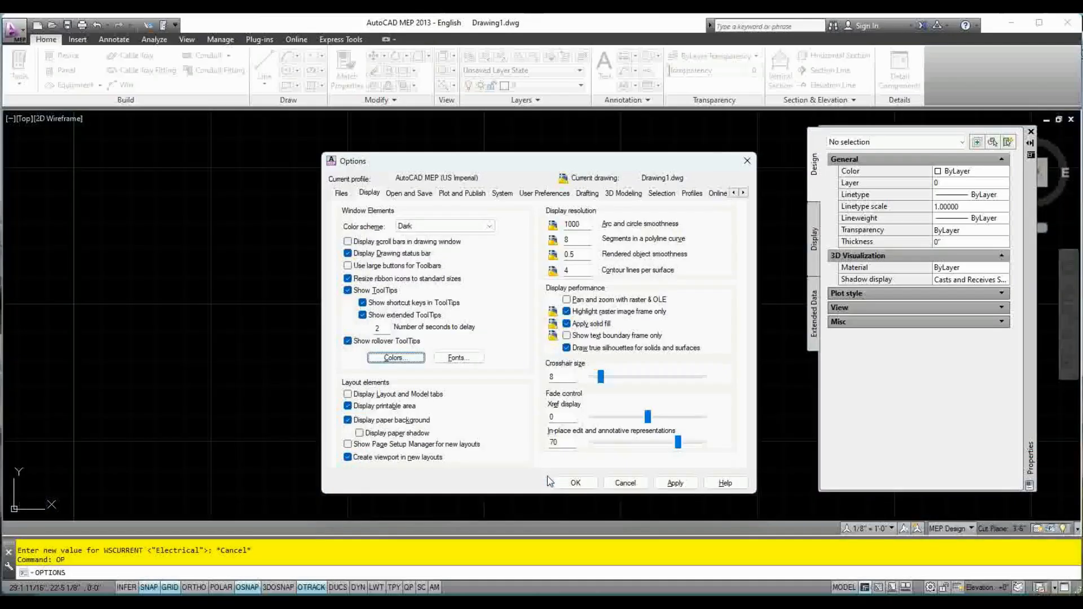
{"action": "left_click", "coordinate": [576, 483]}
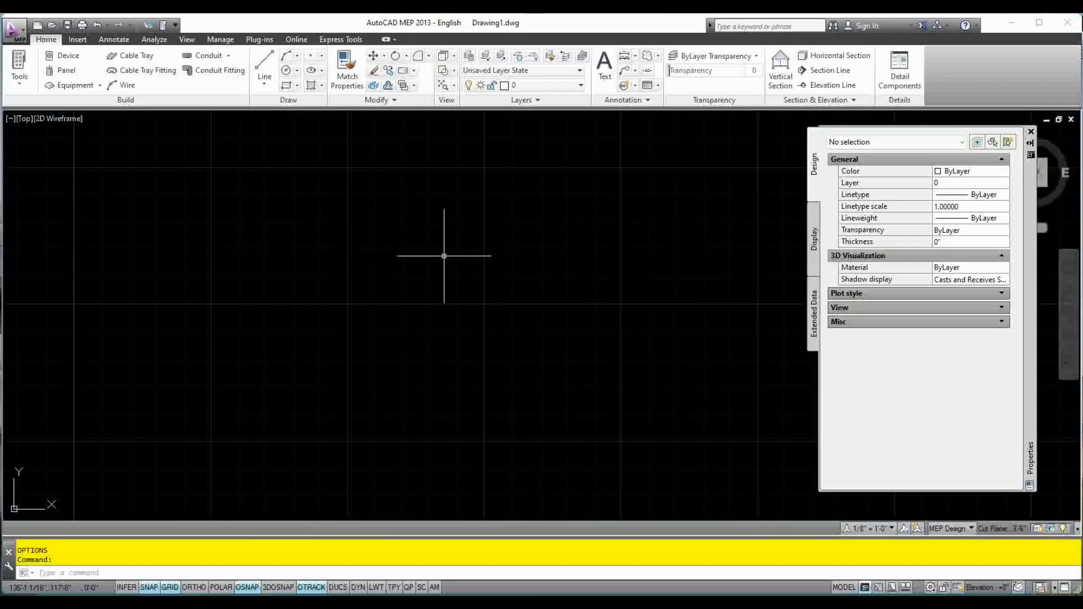
Turn off the grid and draw a straight horizontal conduit 5' long with Ortho on
{"action": "key", "text": "F7"}
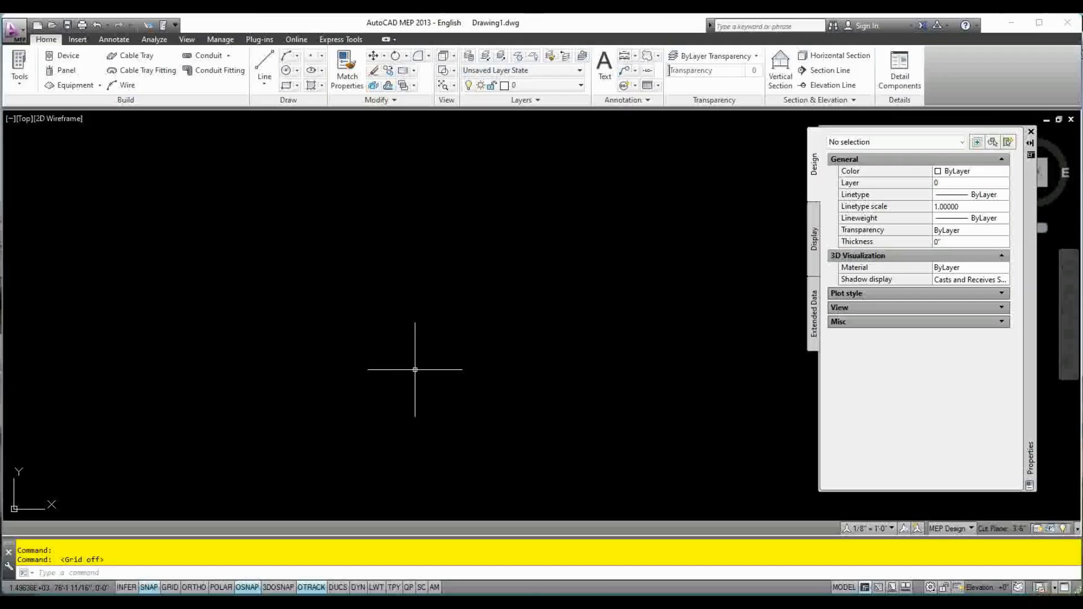
{"action": "left_click", "coordinate": [213, 60]}
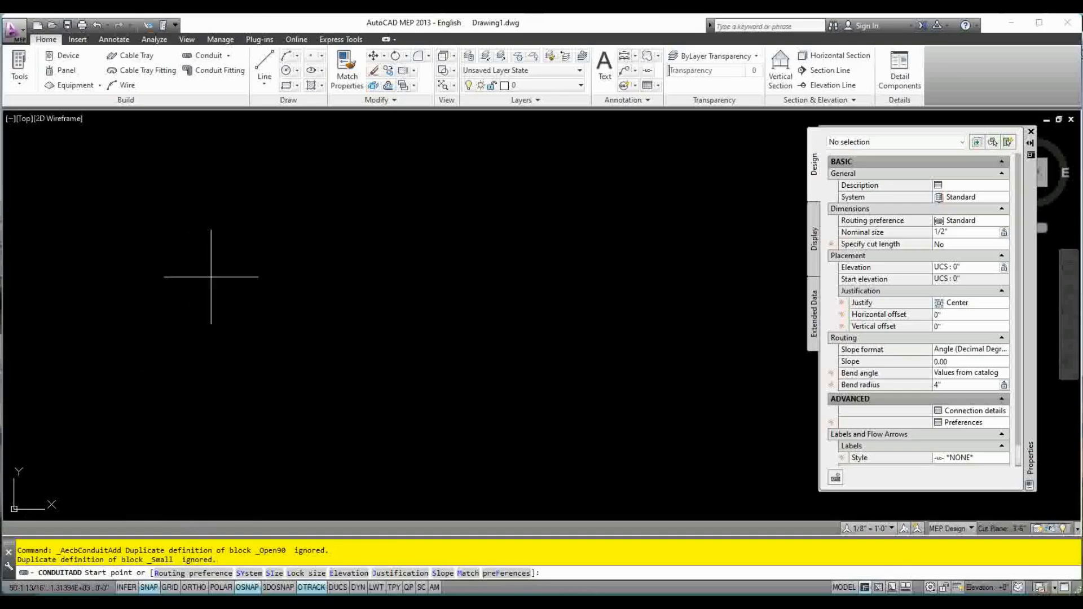
{"action": "left_click", "coordinate": [197, 294]}
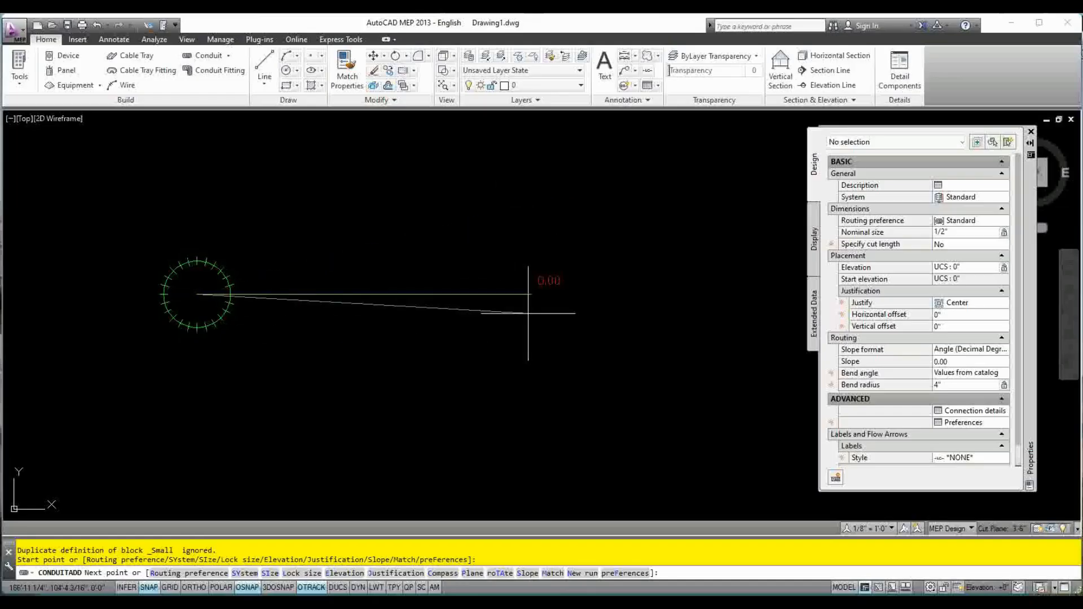
{"action": "key", "text": "F8"}
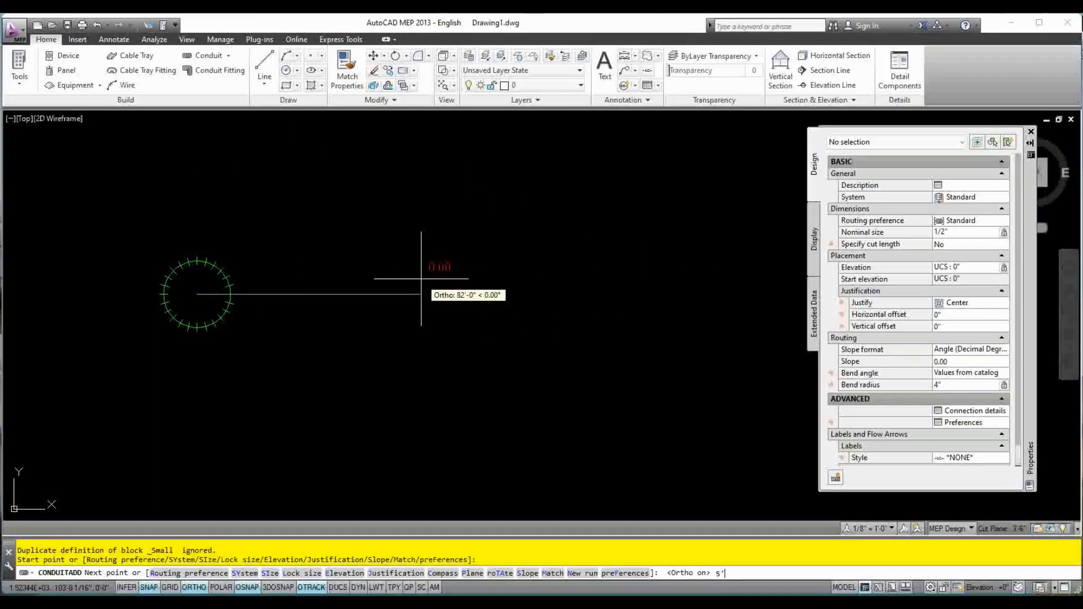
{"action": "key", "text": "Return"}
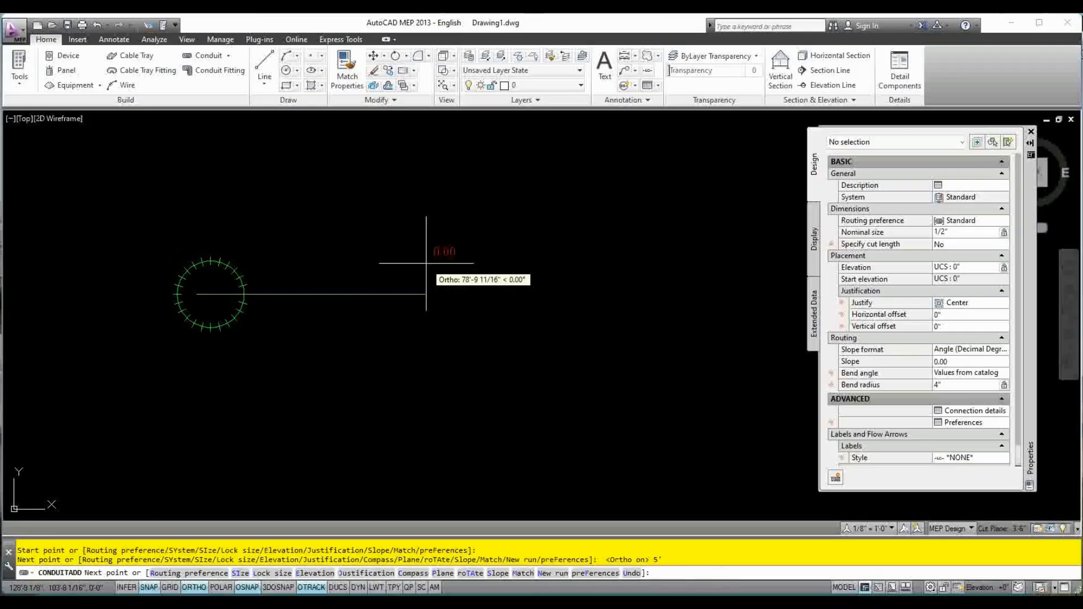
{"action": "key", "text": "Escape"}
{"action": "key", "text": "Escape"}
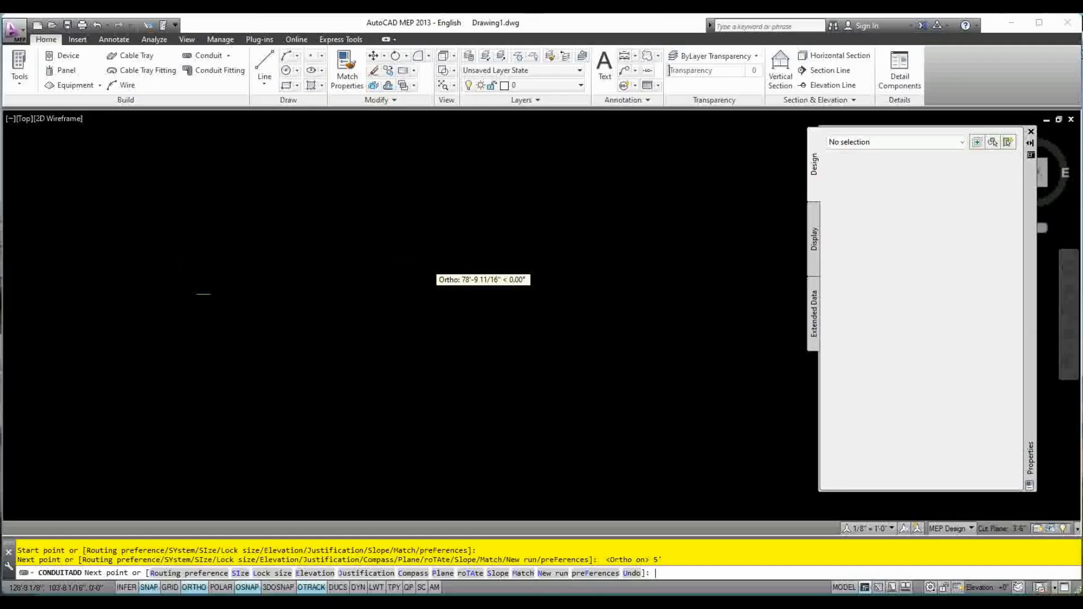
Select the drawn conduit, examine its object type, dimensions and placement in its properties, and clear the selection
{"action": "mouse_move", "coordinate": [380, 242]}
{"action": "middle_mouse_down"}
{"action": "mouse_move", "coordinate": [445, 410]}
{"action": "mouse_move", "coordinate": [469, 439]}
{"action": "middle_mouse_up"}
{"action": "scroll", "coordinate": [479, 400], "scroll_direction": "up", "scroll_amount": 2}
{"action": "middle_click_drag", "start_coordinate": [479, 400], "coordinate": [445, 363]}
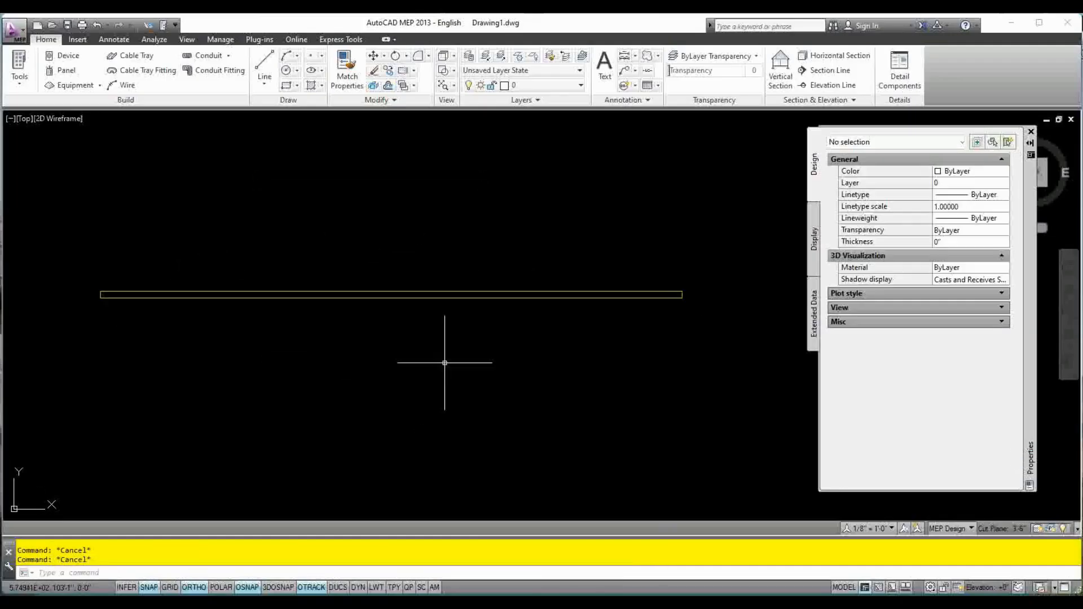
{"action": "left_click", "coordinate": [500, 300]}
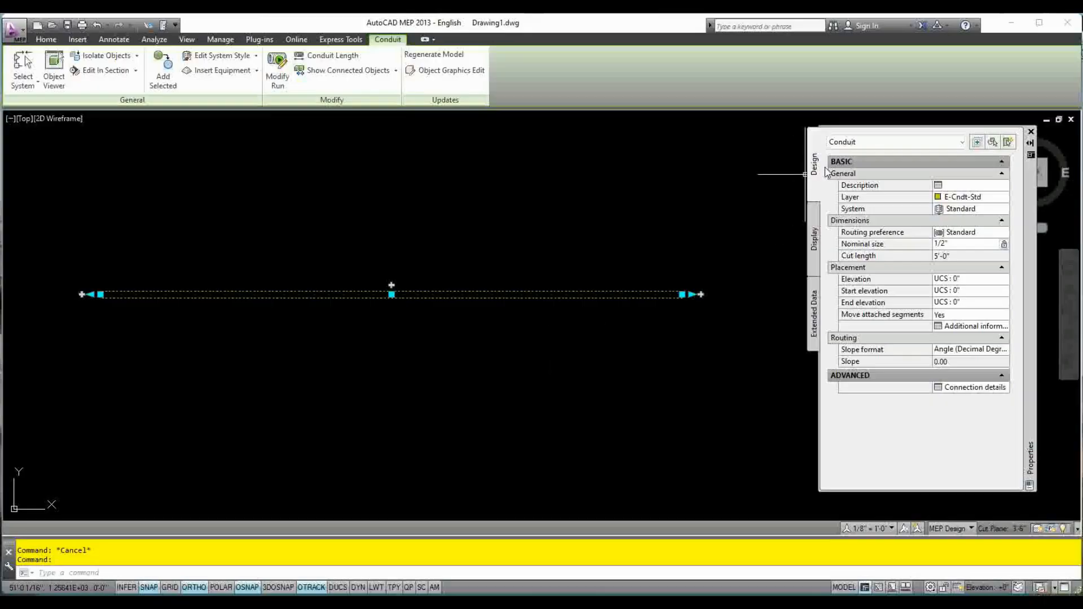
{"action": "left_click", "coordinate": [893, 144]}
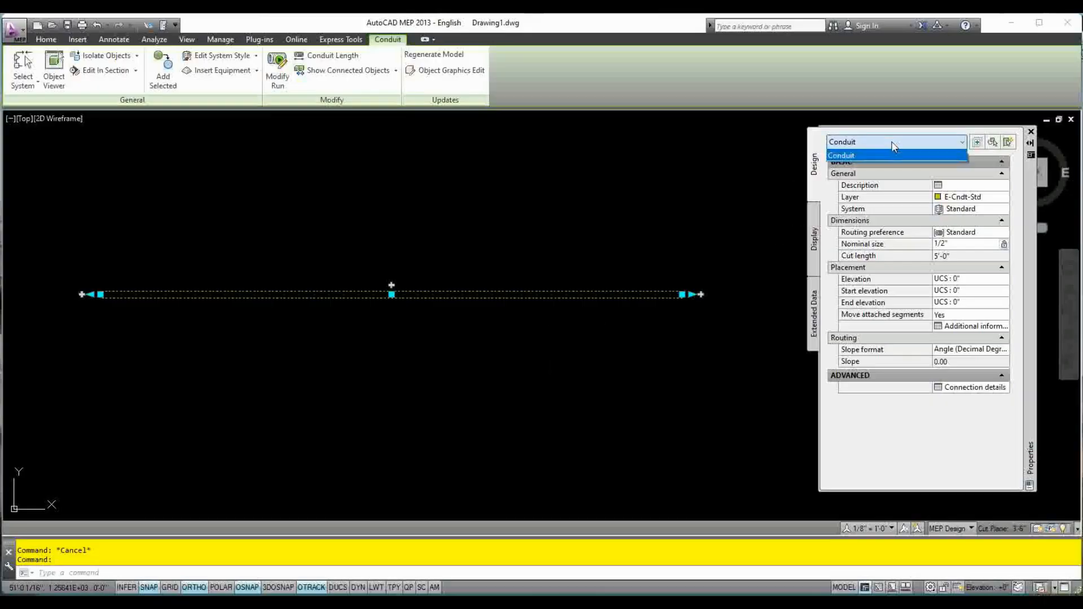
{"action": "left_click", "coordinate": [885, 157]}
{"action": "left_click", "coordinate": [878, 145]}
{"action": "left_click", "coordinate": [730, 190]}
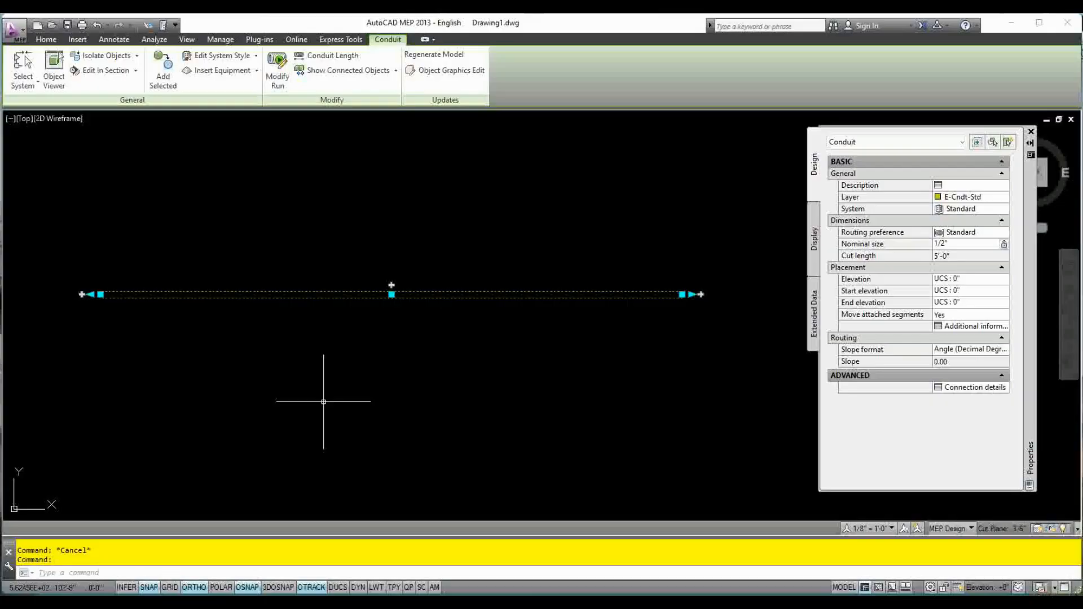
{"action": "key", "text": "Escape"}
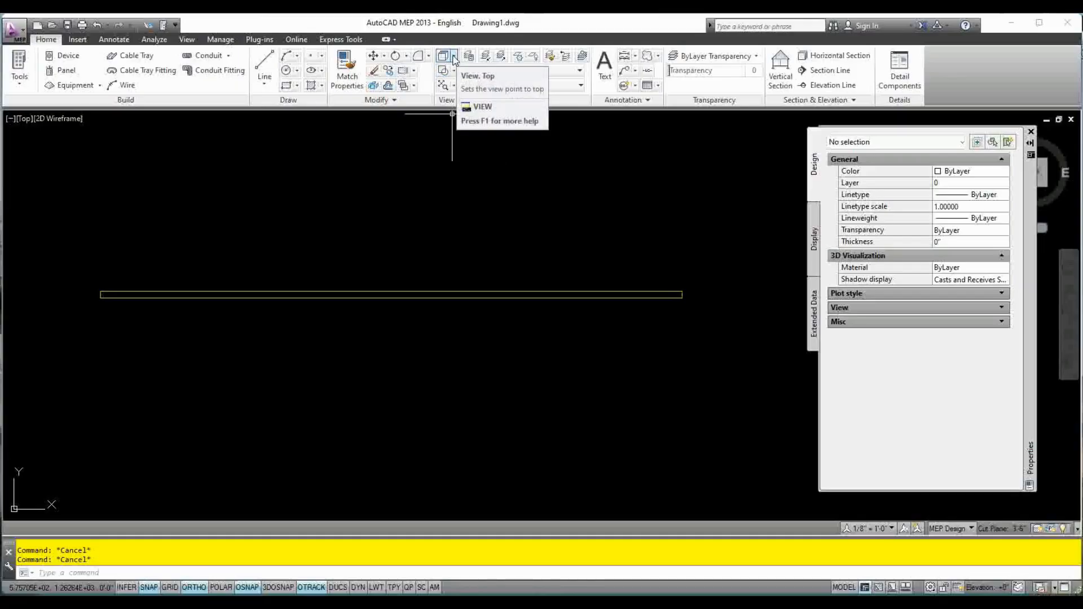
Switch to the SW Isometric view and examine the conduit's 3D shape and its near end up close
{"action": "left_click", "coordinate": [454, 57]}
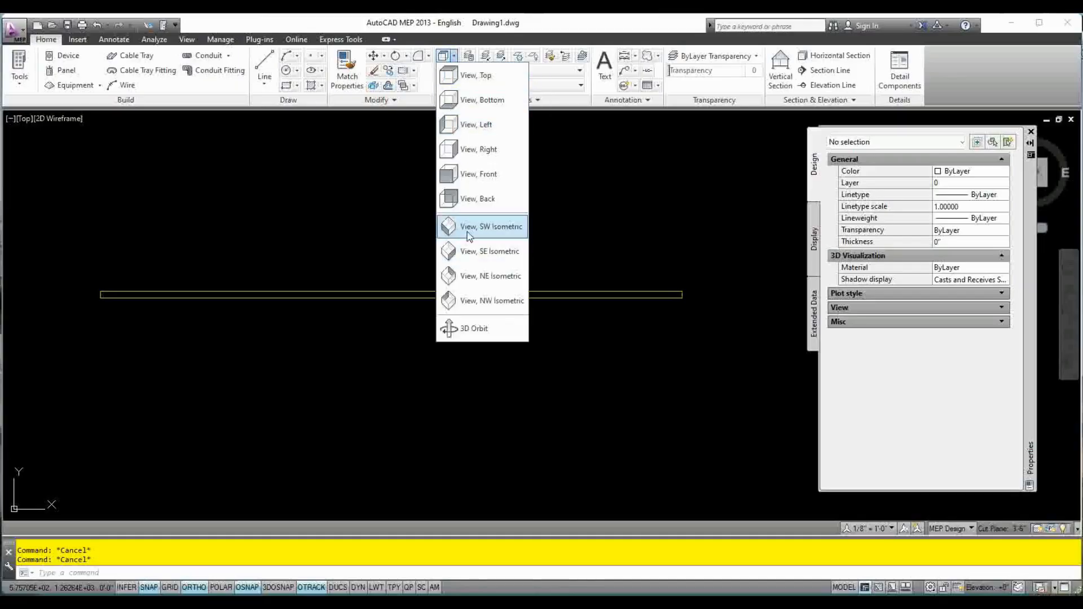
{"action": "left_click", "coordinate": [502, 236]}
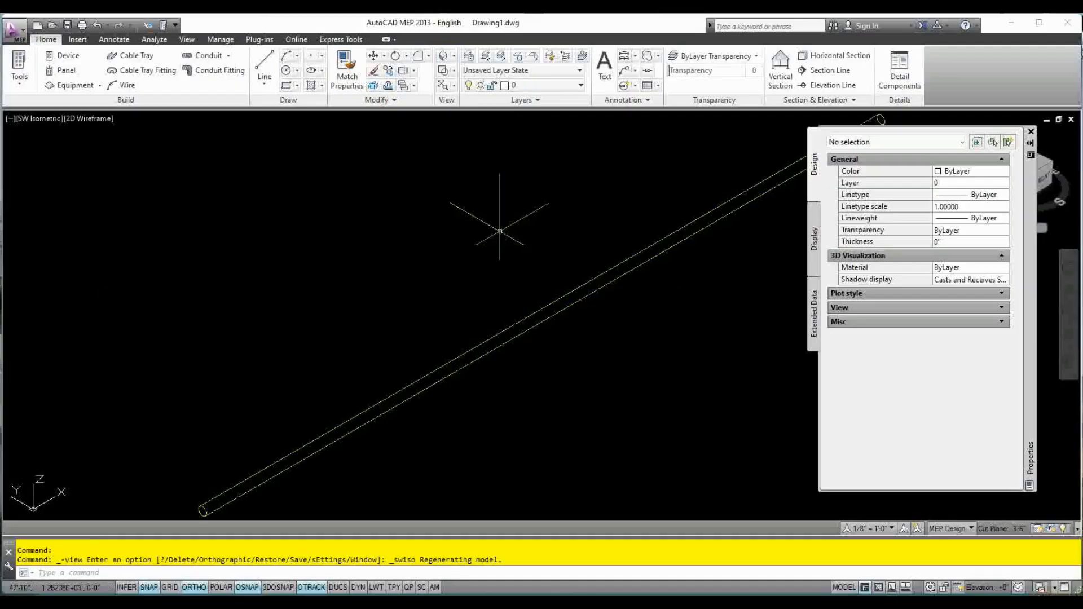
{"action": "middle_click_drag", "start_coordinate": [197, 474], "coordinate": [298, 287]}
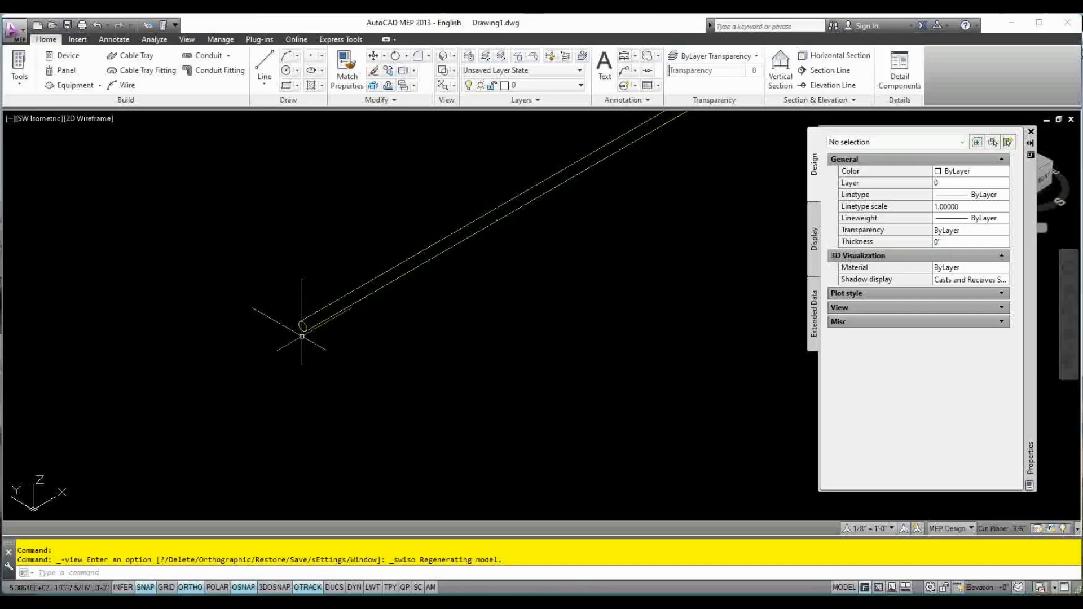
{"action": "scroll", "coordinate": [301, 323], "scroll_direction": "up", "scroll_amount": 10}
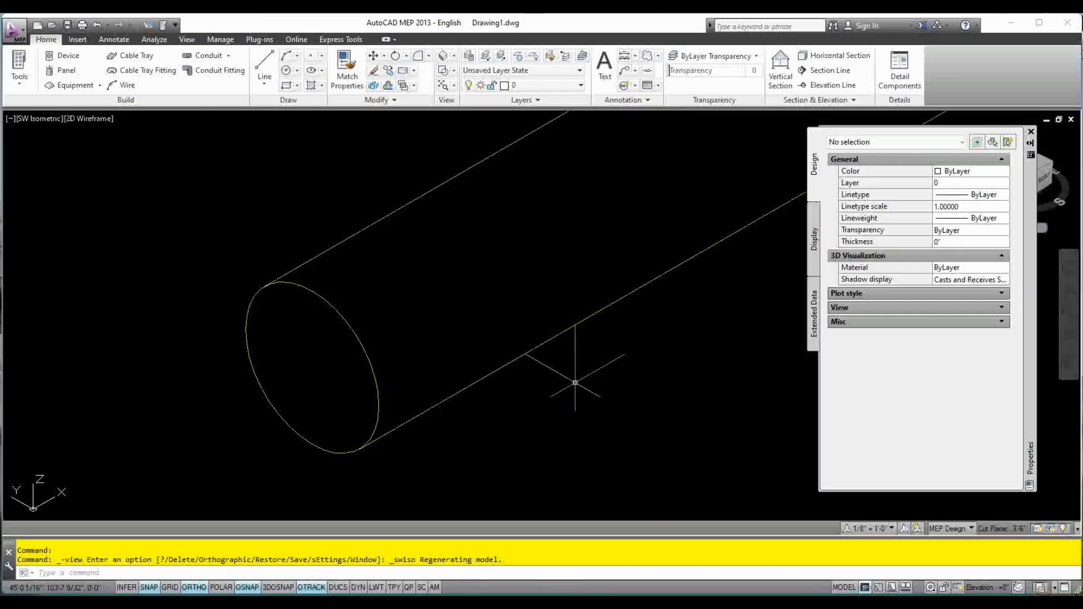
{"action": "scroll", "coordinate": [575, 383], "scroll_direction": "down", "scroll_amount": 2}
{"action": "middle_click_drag", "start_coordinate": [574, 380], "coordinate": [536, 361]}
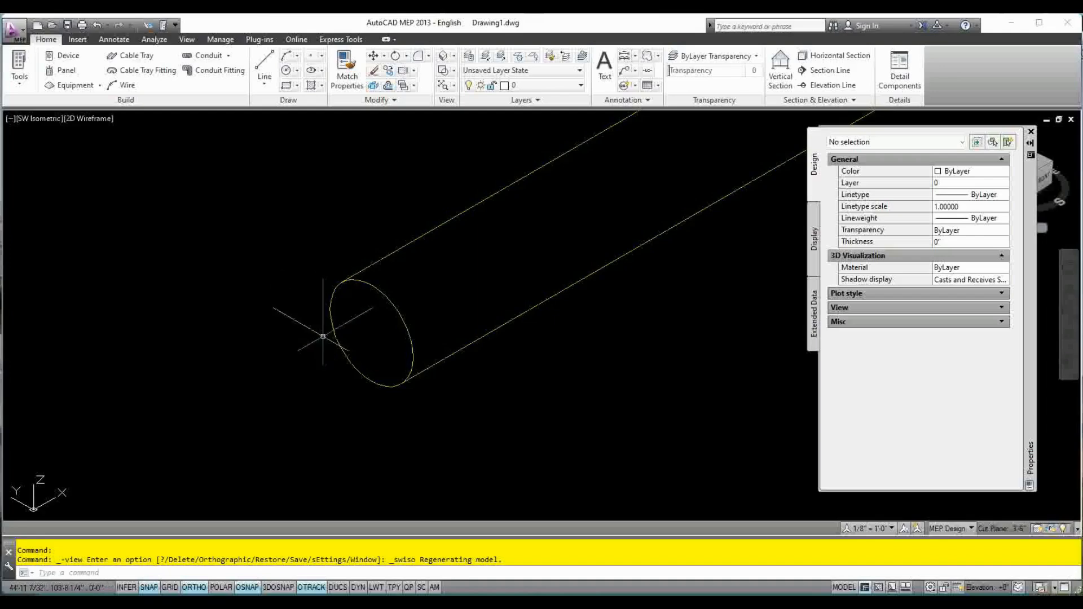
{"action": "scroll", "coordinate": [370, 272], "scroll_direction": "down", "scroll_amount": 8}
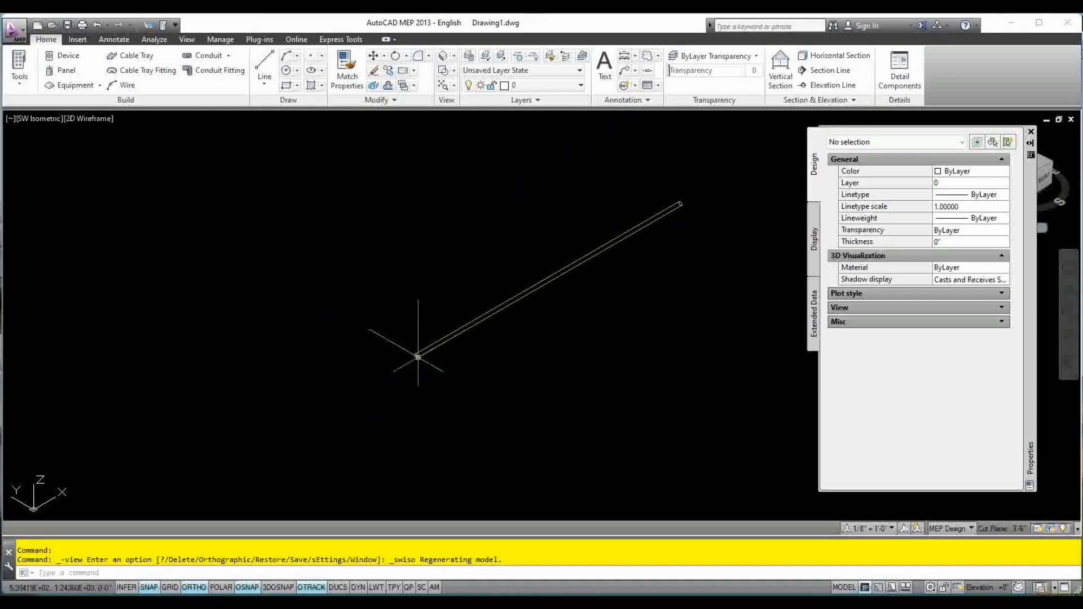
{"action": "middle_click_drag", "start_coordinate": [331, 350], "coordinate": [189, 337]}
{"action": "scroll", "coordinate": [189, 336], "scroll_direction": "down", "scroll_amount": 2}
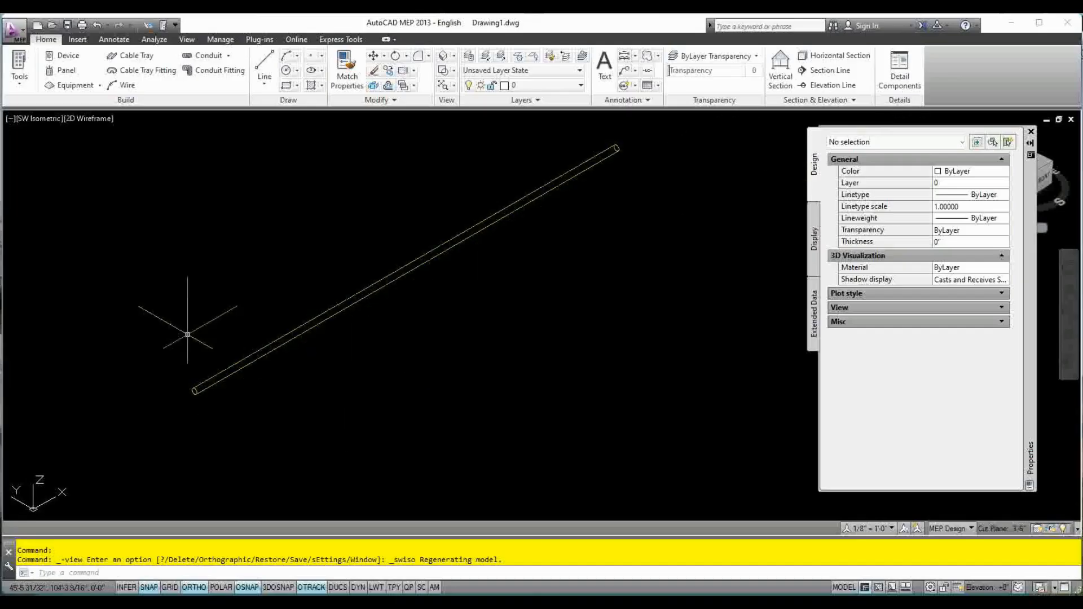
{"action": "scroll", "coordinate": [207, 343], "scroll_direction": "up", "scroll_amount": 4}
{"action": "scroll", "coordinate": [207, 343], "scroll_direction": "down", "scroll_amount": 2}
{"action": "scroll", "coordinate": [207, 343], "scroll_direction": "down", "scroll_amount": 2}
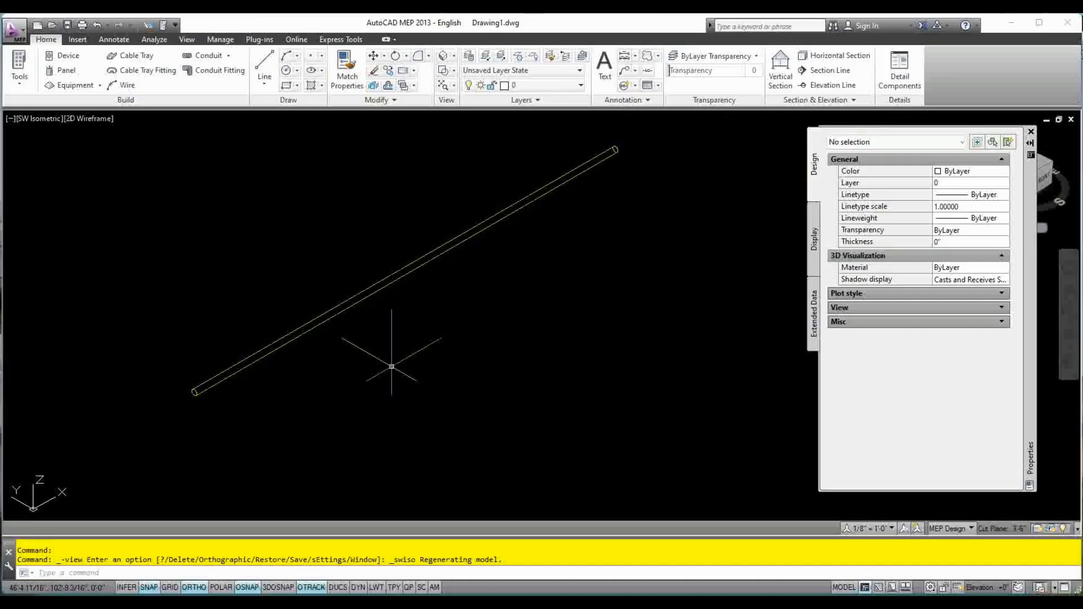
{"action": "middle_click_drag", "start_coordinate": [423, 368], "coordinate": [439, 399]}
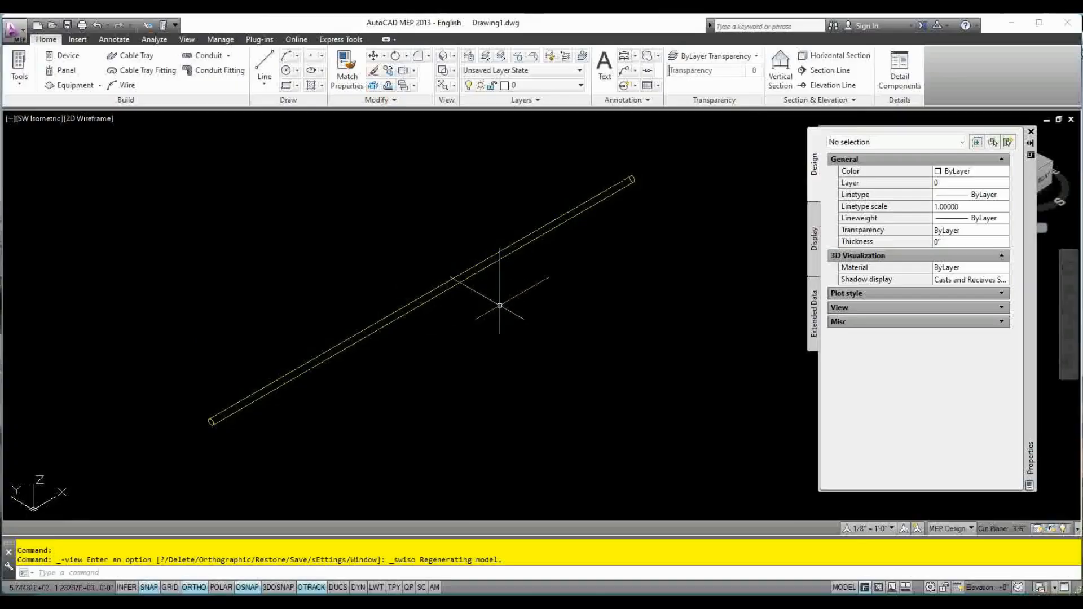
{"action": "scroll", "coordinate": [496, 299], "scroll_direction": "down", "scroll_amount": 2}
{"action": "scroll", "coordinate": [472, 326], "scroll_direction": "down", "scroll_amount": 1}
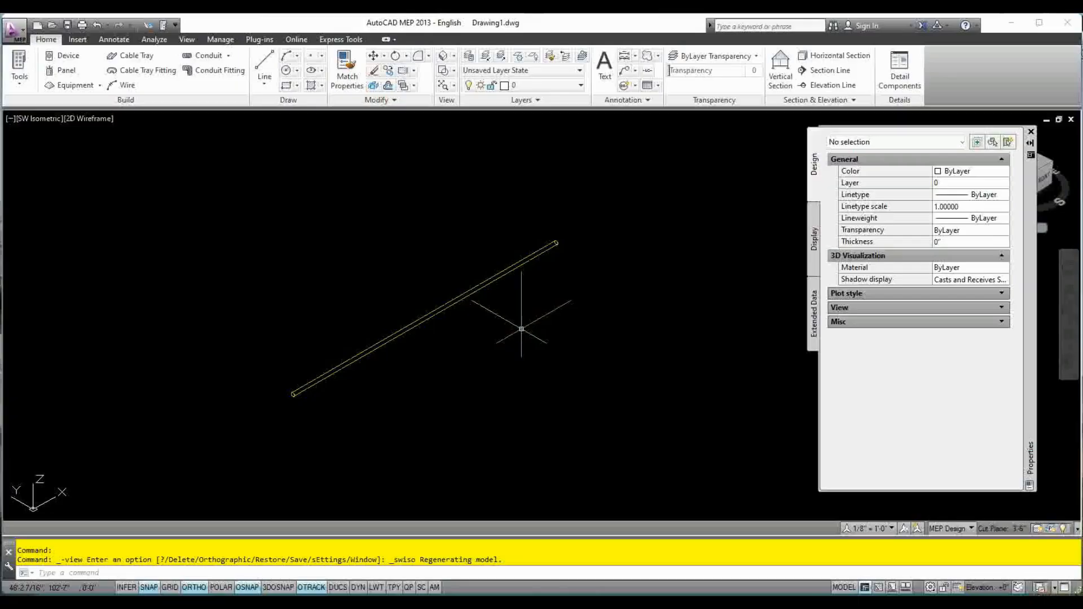
Orbit around the conduit to examine its round ends from a custom viewpoint
{"action": "mouse_move", "coordinate": [521, 329]}
{"action": "middle_mouse_down", "text": "shift"}
{"action": "mouse_move", "coordinate": [556, 316]}
{"action": "mouse_move", "coordinate": [592, 264]}
{"action": "mouse_move", "coordinate": [631, 256]}
{"action": "mouse_move", "coordinate": [641, 280]}
{"action": "mouse_move", "coordinate": [585, 252]}
{"action": "mouse_move", "coordinate": [619, 281]}
{"action": "mouse_move", "coordinate": [585, 300]}
{"action": "mouse_move", "coordinate": [619, 286]}
{"action": "middle_mouse_up", "text": "shift"}
{"action": "scroll", "coordinate": [459, 358], "scroll_direction": "up", "scroll_amount": 5}
{"action": "middle_click_drag", "start_coordinate": [460, 357], "coordinate": [506, 340], "text": "shift"}
{"action": "scroll", "coordinate": [441, 336], "scroll_direction": "down", "scroll_amount": 4}
{"action": "scroll", "coordinate": [461, 337], "scroll_direction": "down", "scroll_amount": 2}
{"action": "scroll", "coordinate": [439, 339], "scroll_direction": "up", "scroll_amount": 4}
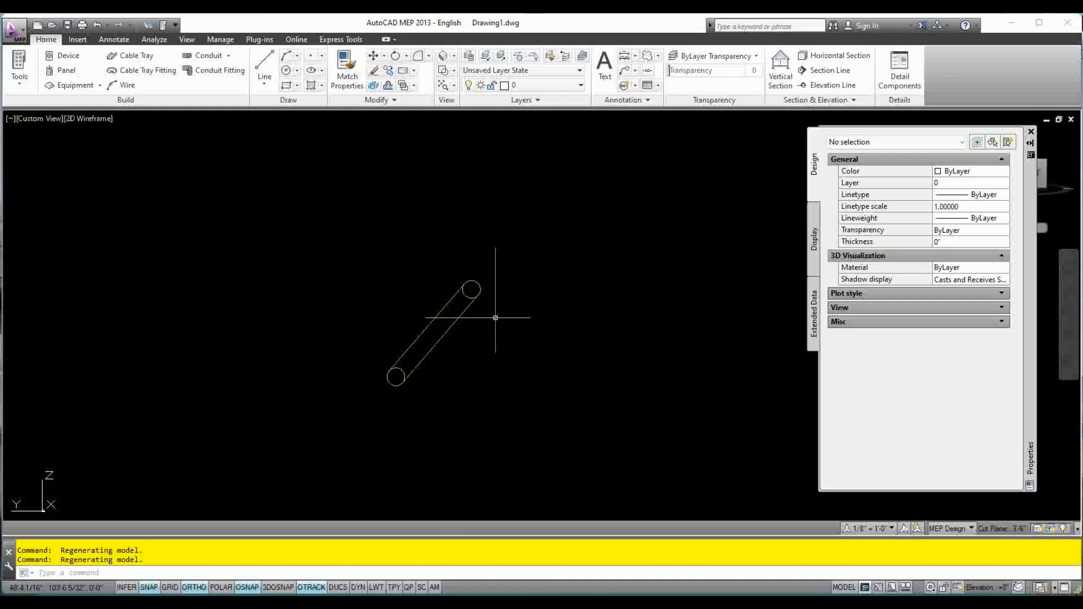
Return to the Top view and bring the whole conduit into sight
{"action": "left_click", "coordinate": [454, 56]}
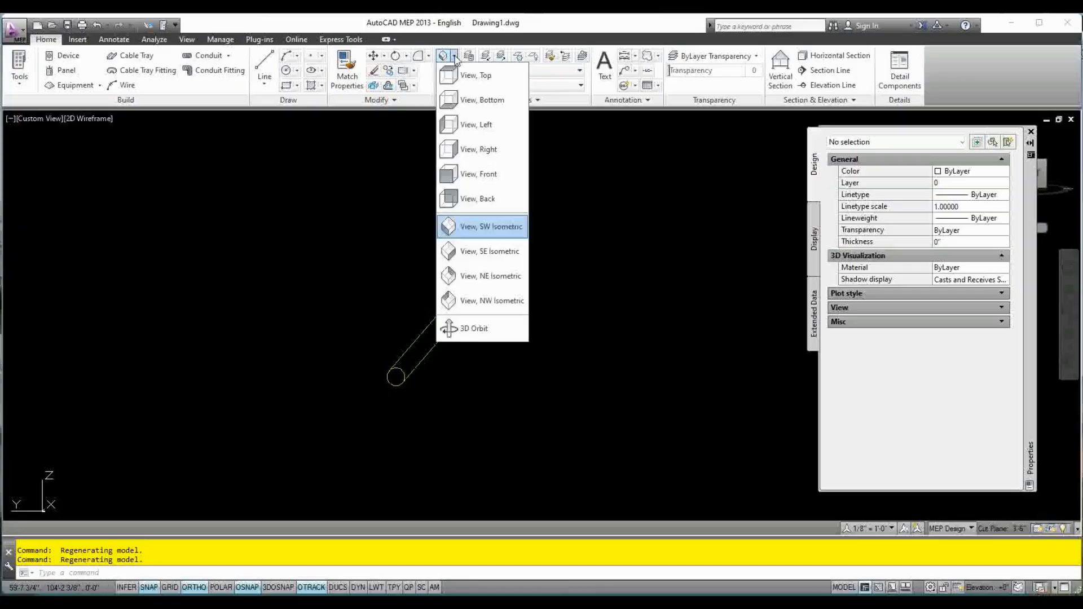
{"action": "left_click", "coordinate": [484, 77]}
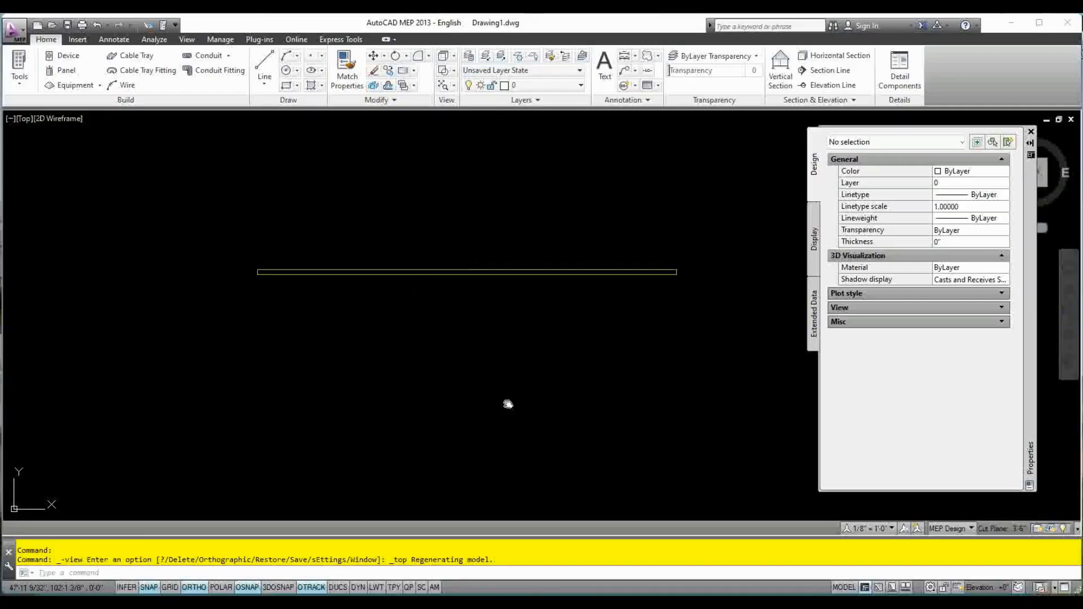
{"action": "mouse_move", "coordinate": [508, 407]}
{"action": "middle_mouse_down"}
{"action": "mouse_move", "coordinate": [423, 433]}
{"action": "mouse_move", "coordinate": [431, 424]}
{"action": "mouse_move", "coordinate": [400, 421]}
{"action": "middle_mouse_up"}
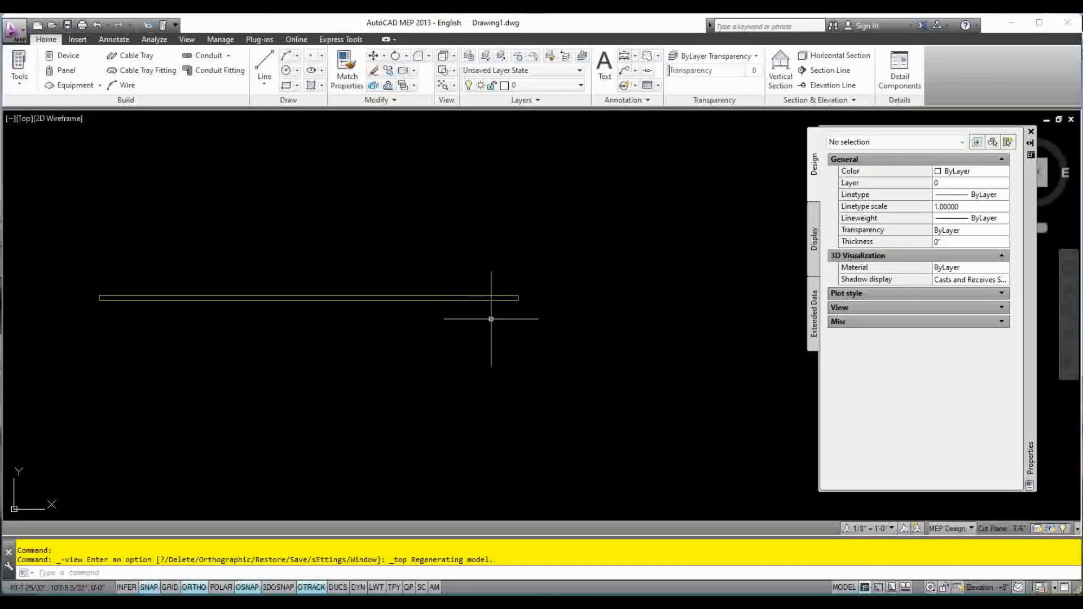
Select the conduit and examine its description and the available layer and system choices without changing them
{"action": "left_click", "coordinate": [458, 298]}
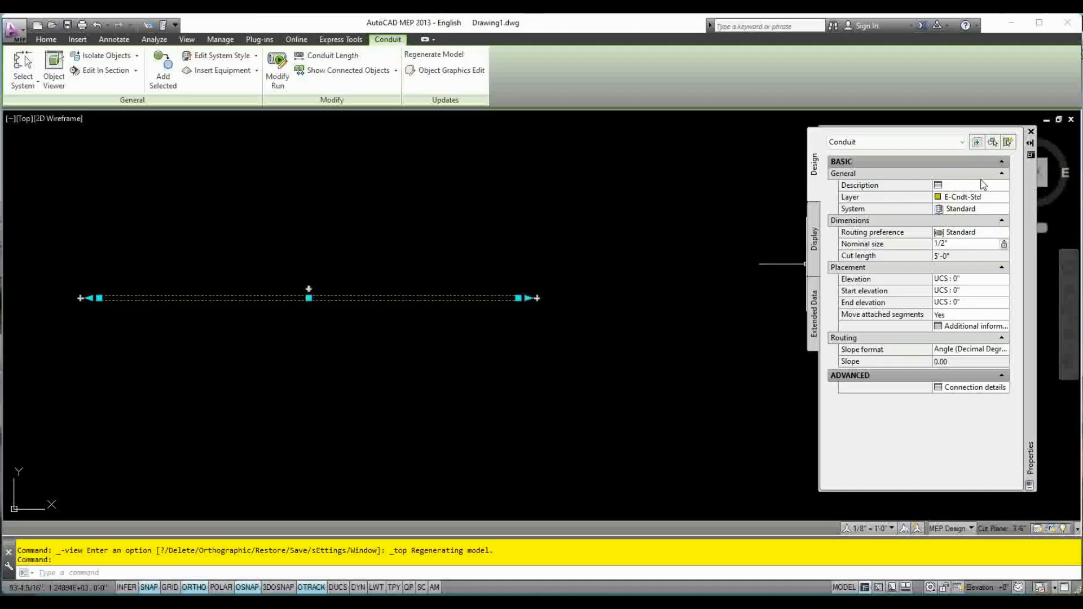
{"action": "left_click", "coordinate": [963, 186]}
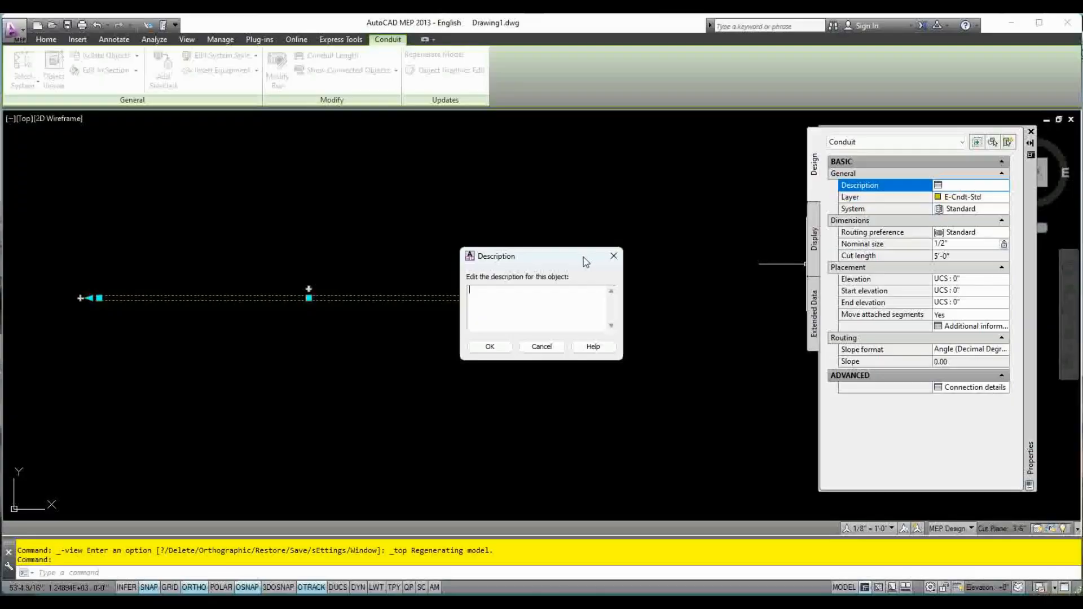
{"action": "left_click", "coordinate": [614, 257]}
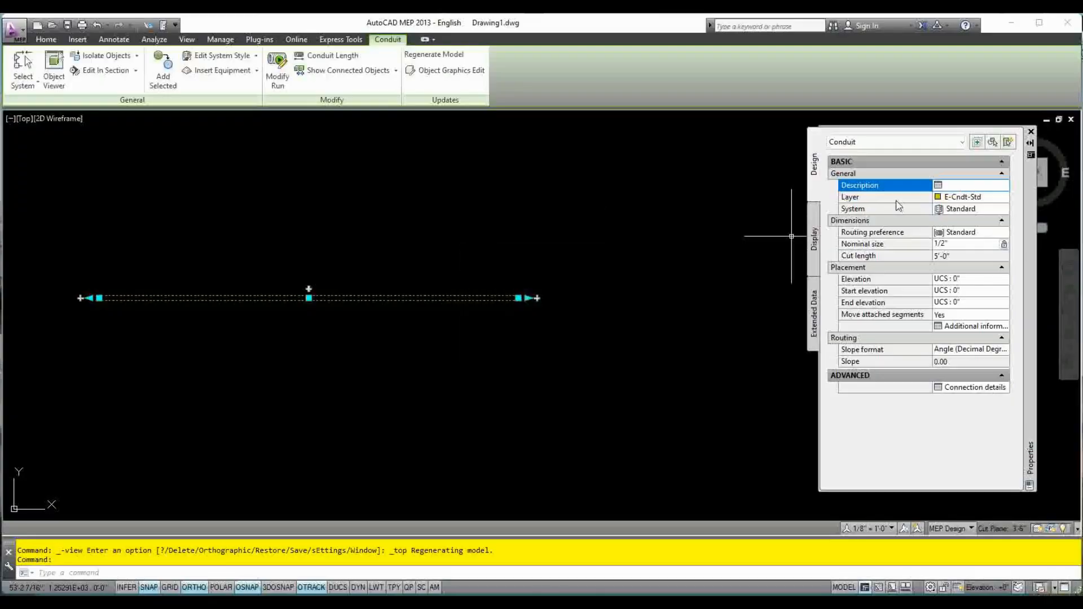
{"action": "left_click", "coordinate": [997, 198]}
{"action": "left_click", "coordinate": [1008, 198]}
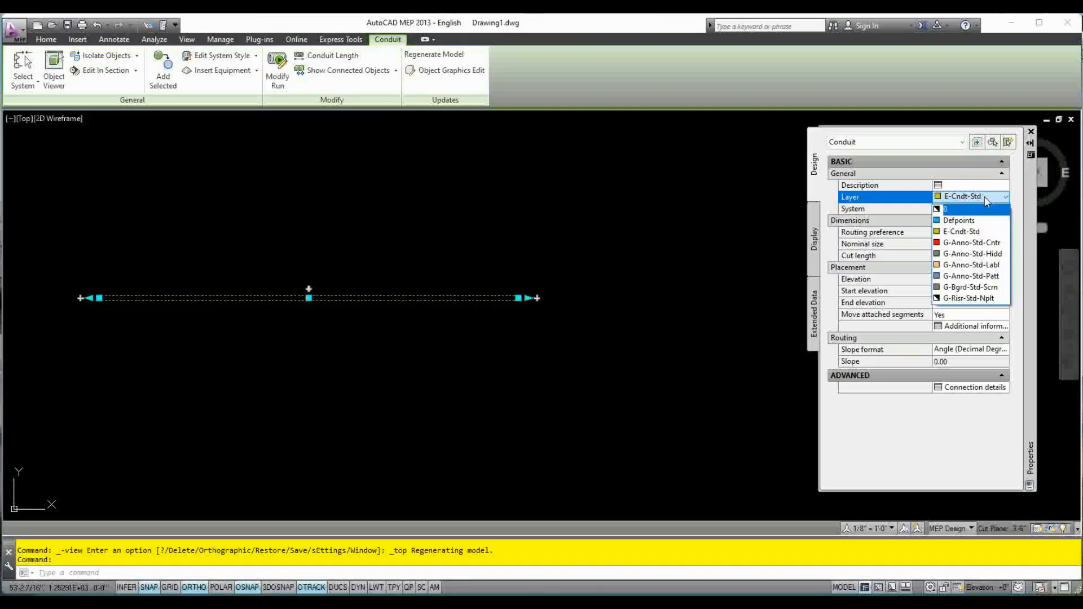
{"action": "left_click", "coordinate": [928, 168]}
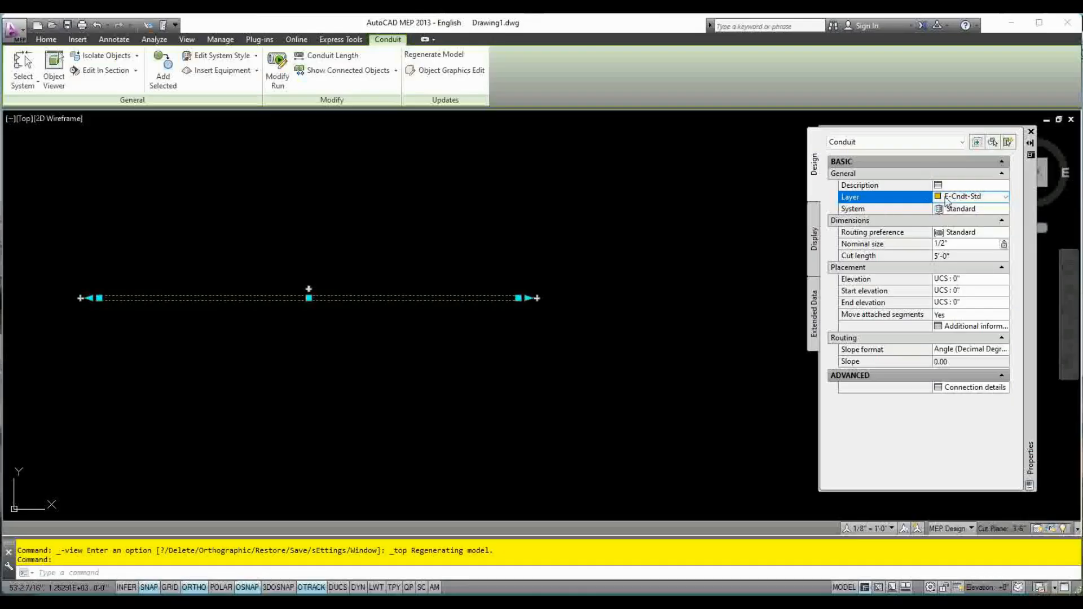
{"action": "left_click", "coordinate": [992, 209]}
{"action": "left_click", "coordinate": [1005, 209]}
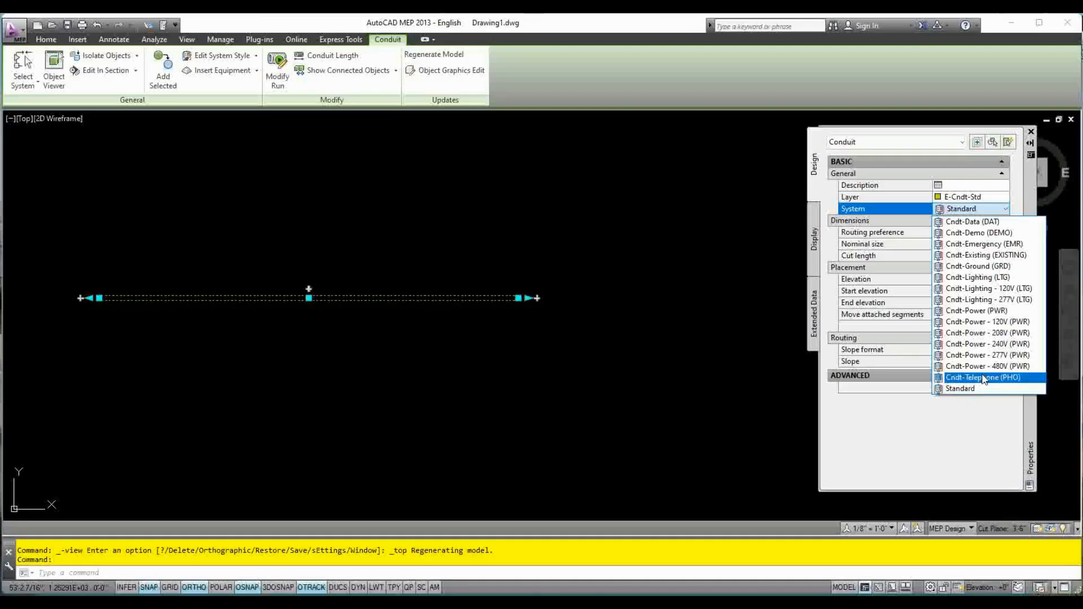
{"action": "left_click", "coordinate": [972, 211]}
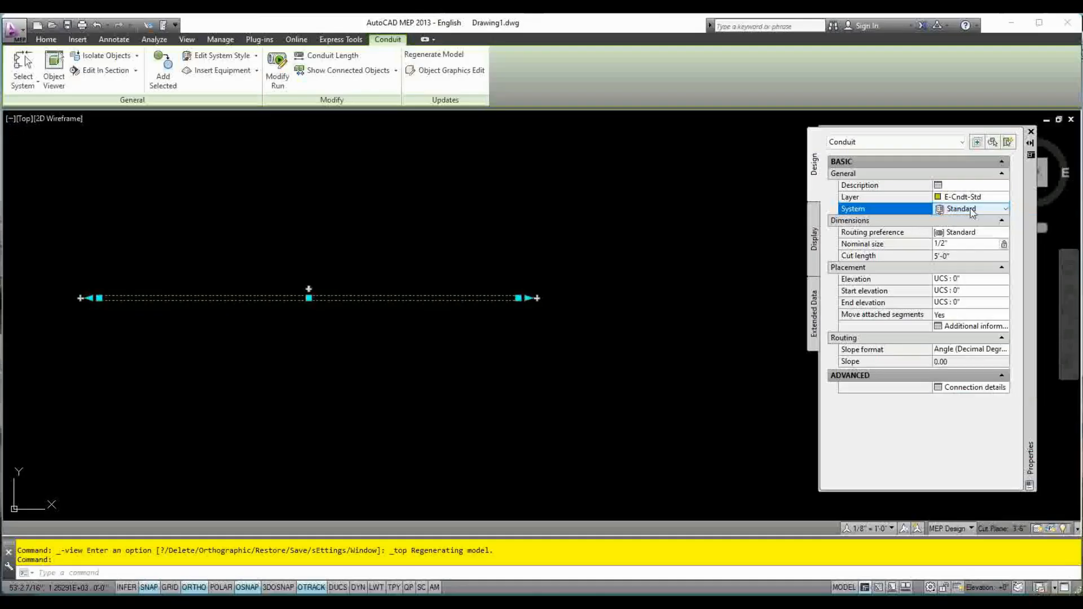
Examine the conduit's routing preference choices, available nominal sizes and cut length without changing them
{"action": "left_click", "coordinate": [865, 234]}
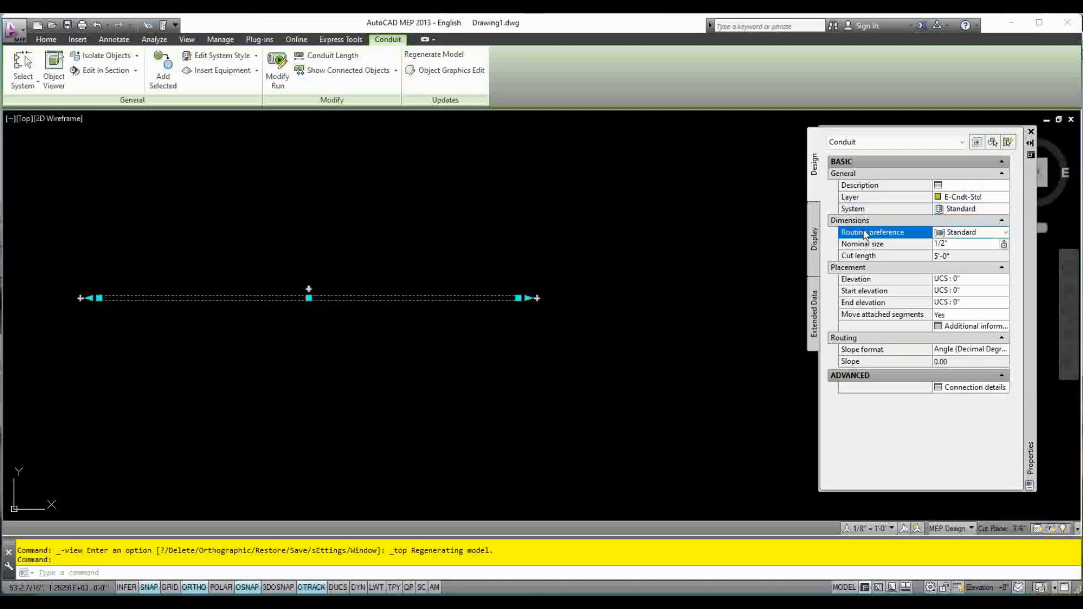
{"action": "left_click", "coordinate": [1006, 233]}
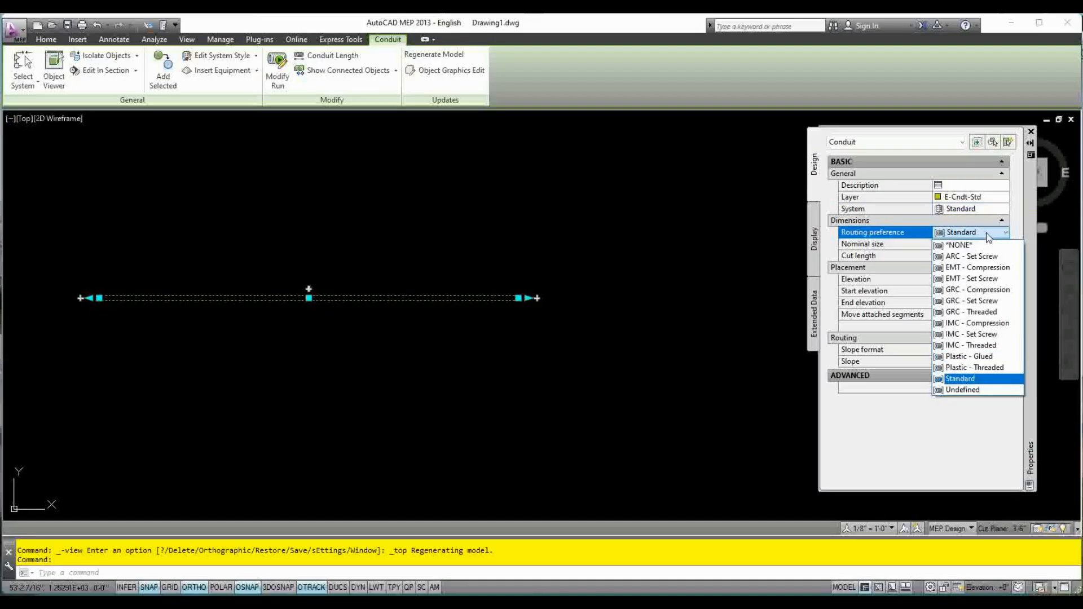
{"action": "left_click", "coordinate": [989, 236]}
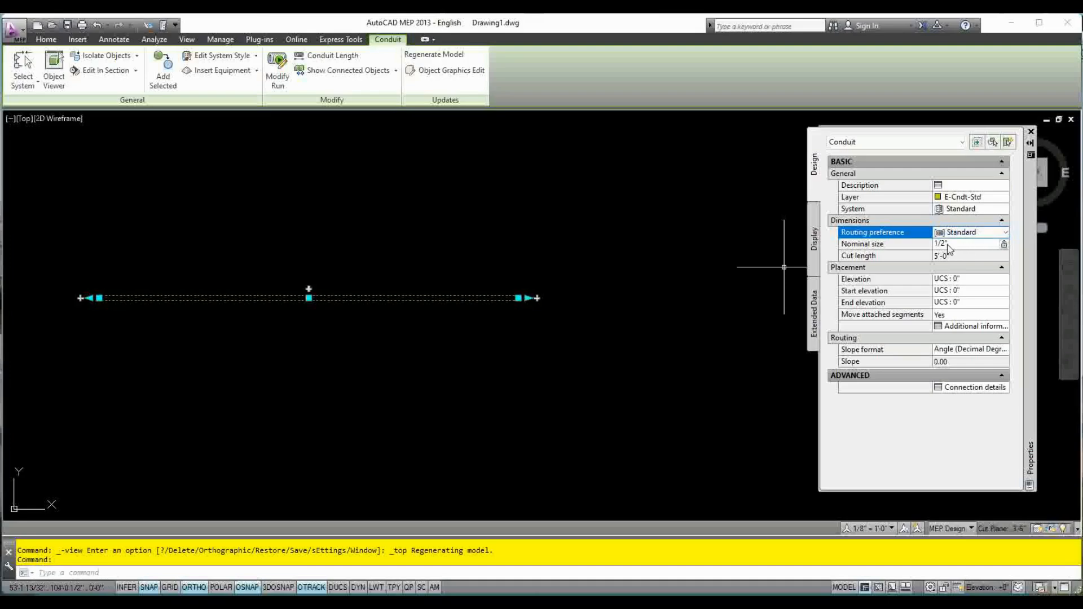
{"action": "left_click", "coordinate": [987, 245]}
{"action": "left_click", "coordinate": [993, 244]}
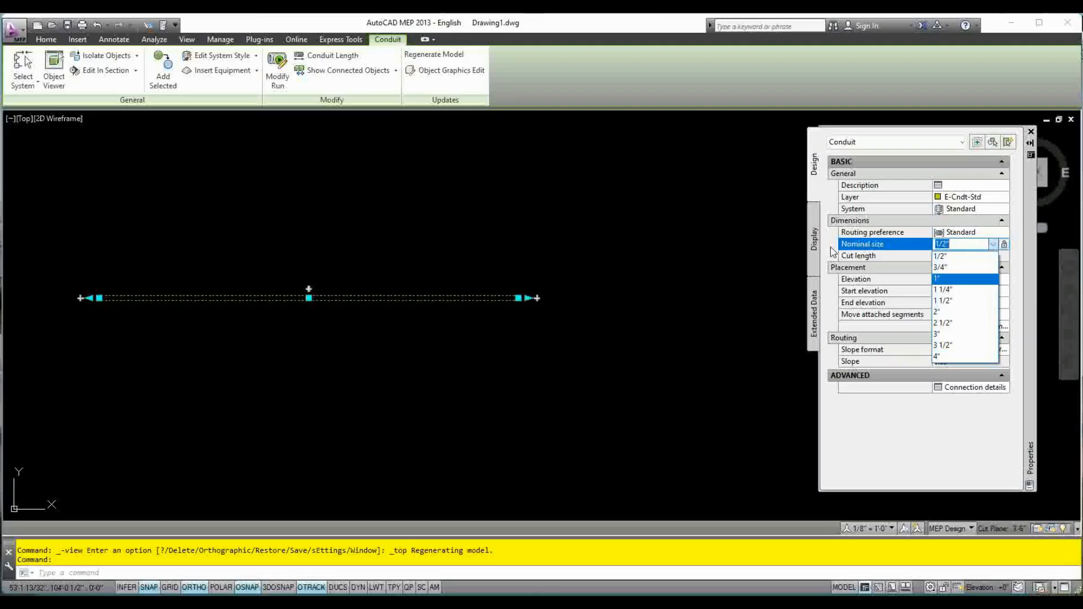
{"action": "left_click", "coordinate": [895, 445]}
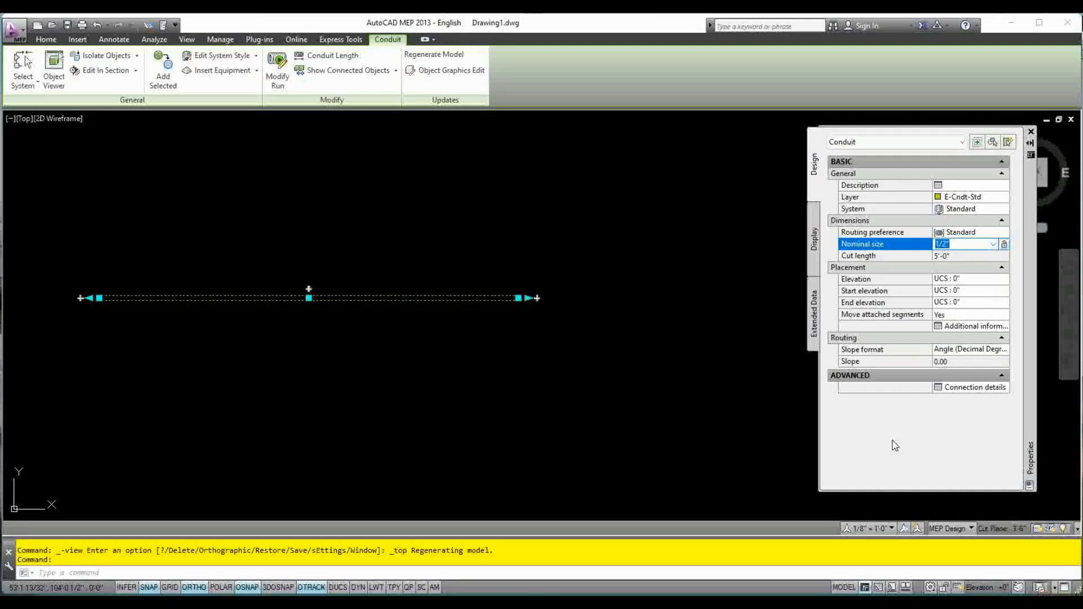
{"action": "left_click", "coordinate": [953, 259]}
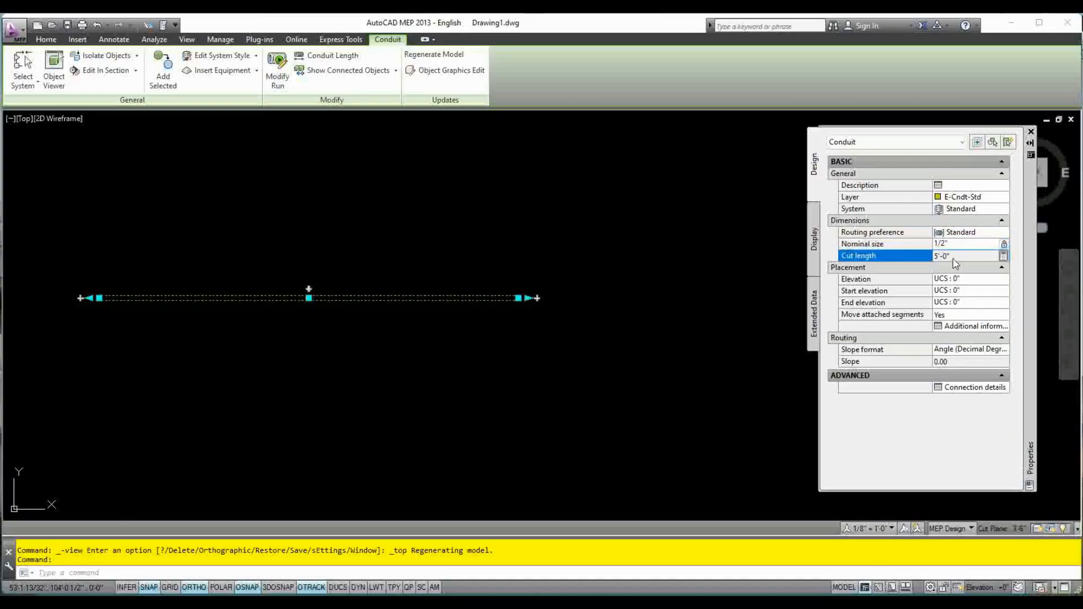
Set the elevation of the selected conduit to 1'
{"action": "left_click", "coordinate": [885, 282]}
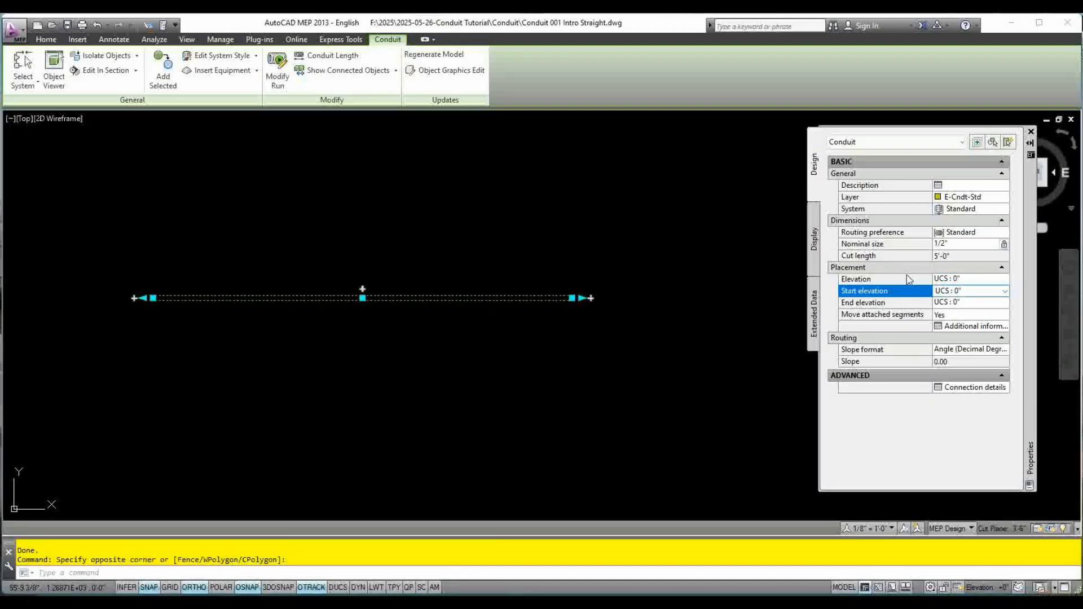
{"action": "left_click", "coordinate": [906, 278]}
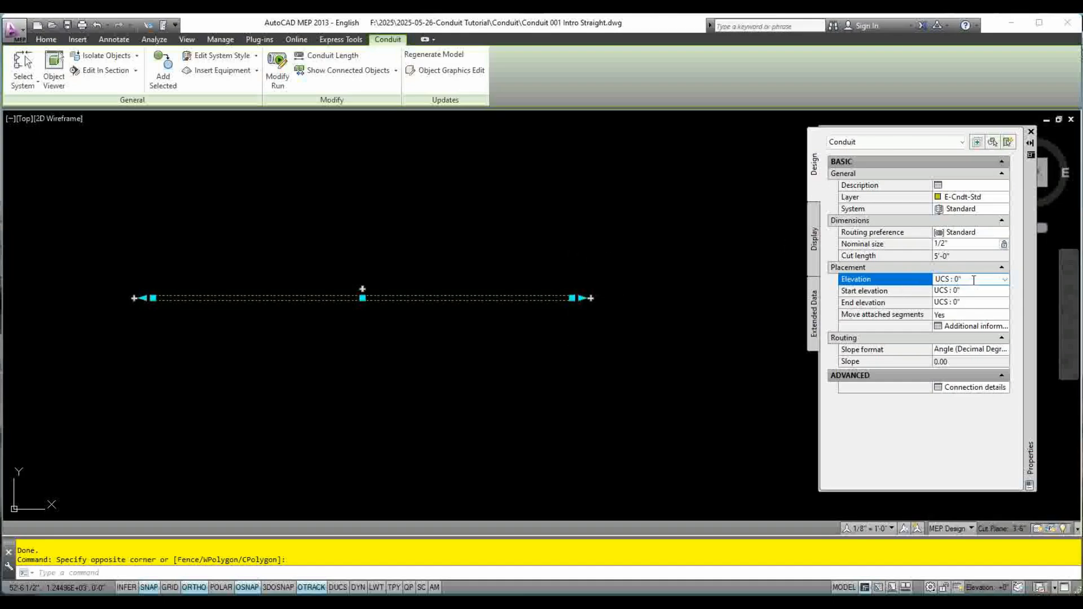
{"action": "left_click_drag", "start_coordinate": [973, 280], "coordinate": [890, 286]}
{"action": "key", "text": "BackSpace"}
{"action": "type", "text": "1'"}
{"action": "key", "text": "Tab"}
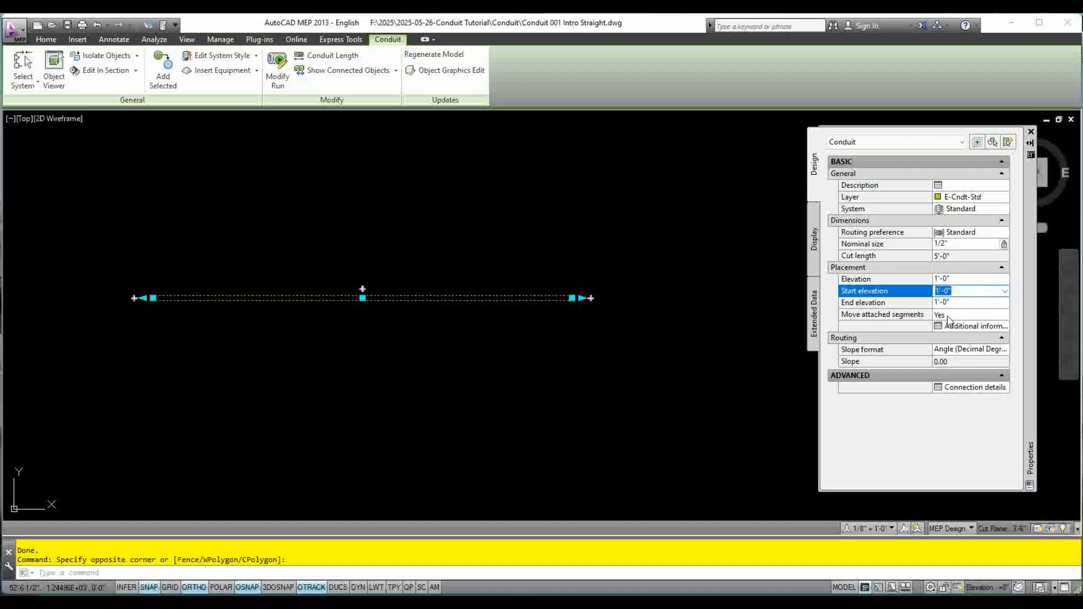
Set the conduit's elevation back to 0
{"action": "left_click", "coordinate": [976, 279]}
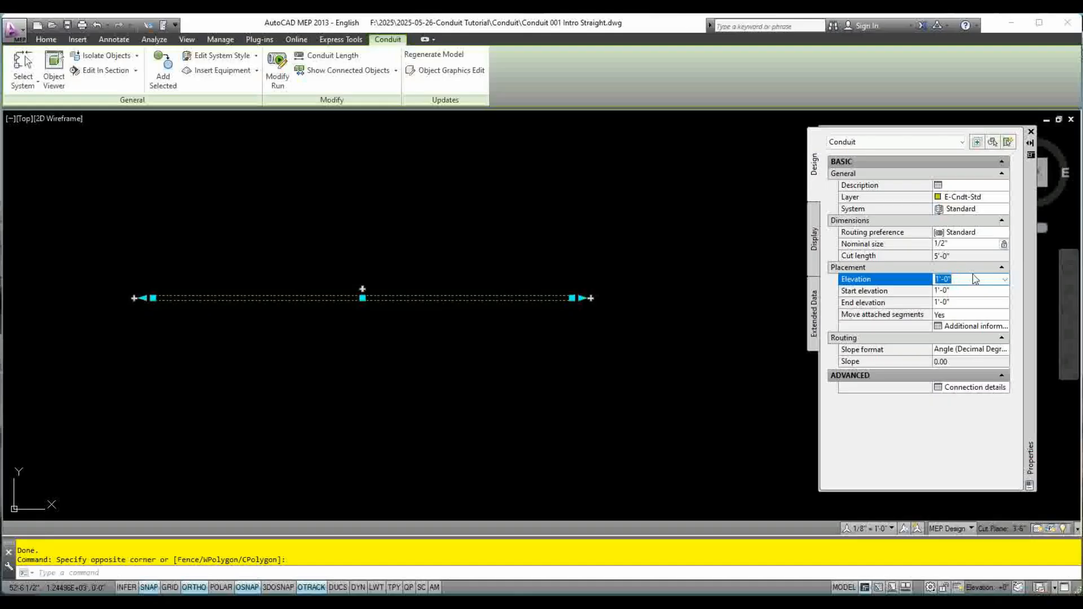
{"action": "type", "text": "0"}
{"action": "key", "text": "Tab"}
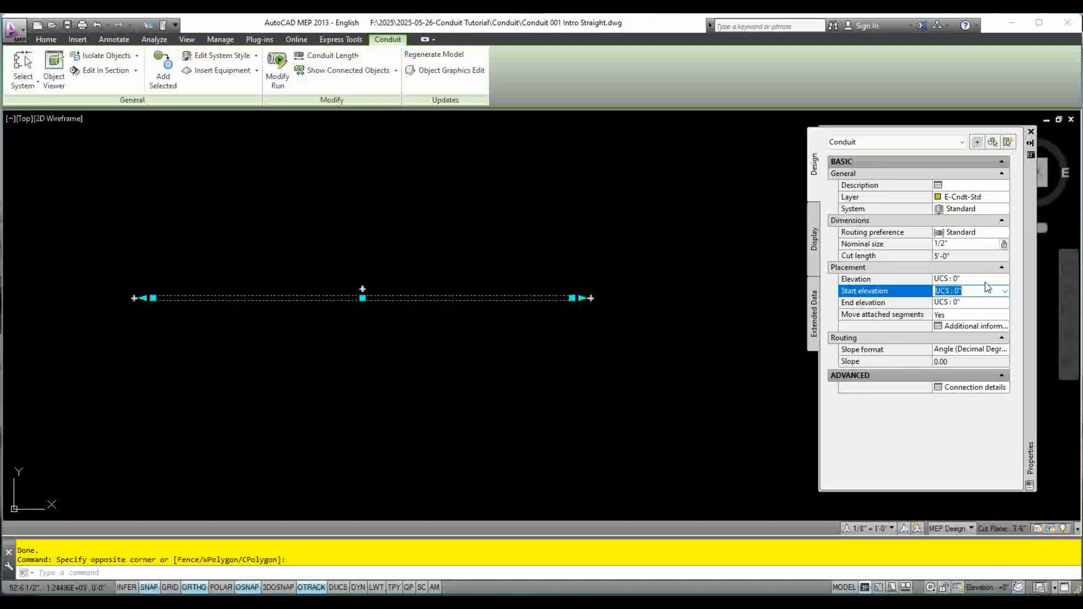
{"action": "left_click", "coordinate": [985, 280]}
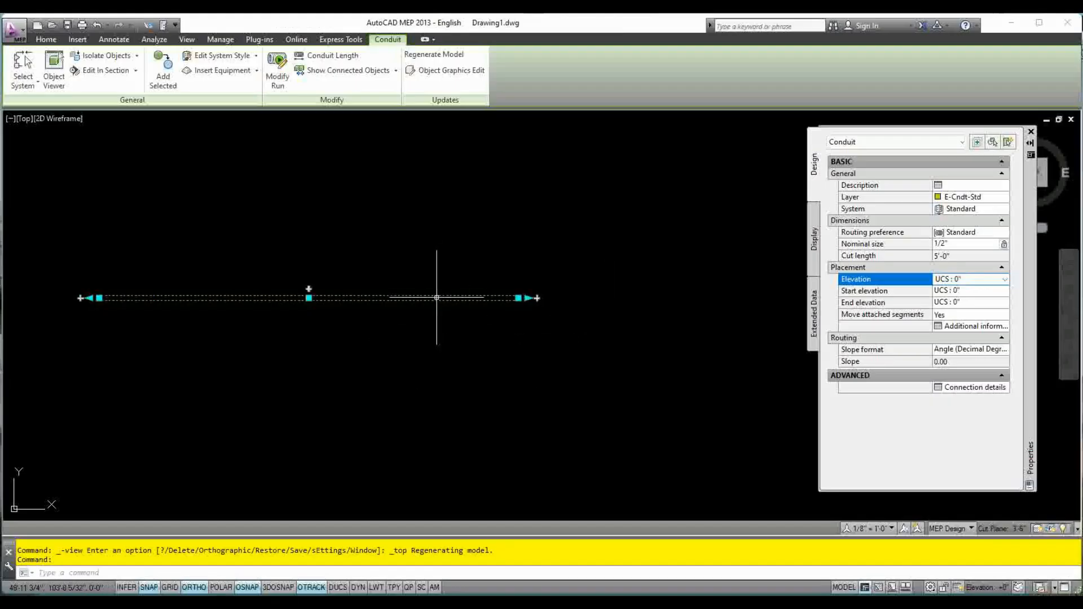
Lengthen the selected conduit by 2' at its right-hand end
{"action": "left_click", "coordinate": [896, 257]}
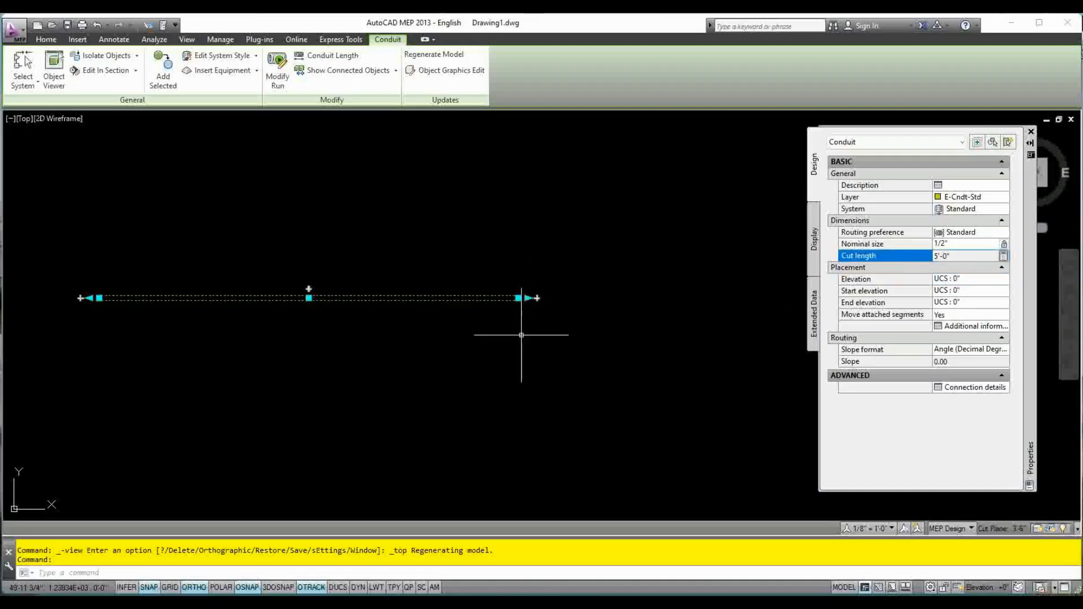
{"action": "left_click", "coordinate": [527, 298]}
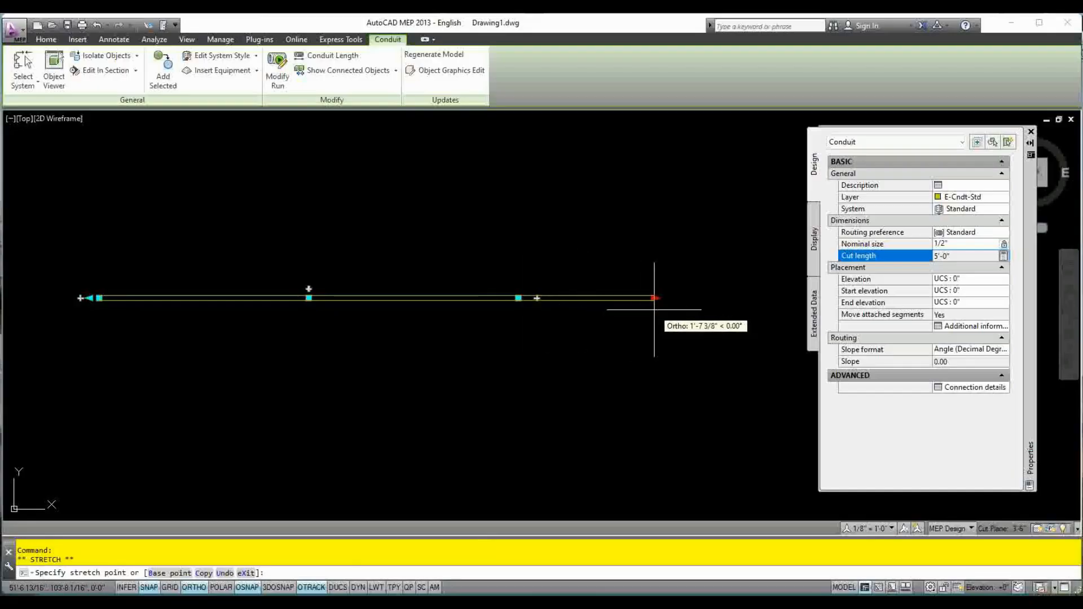
{"action": "type", "text": "2;"}
{"action": "key", "text": "Return"}
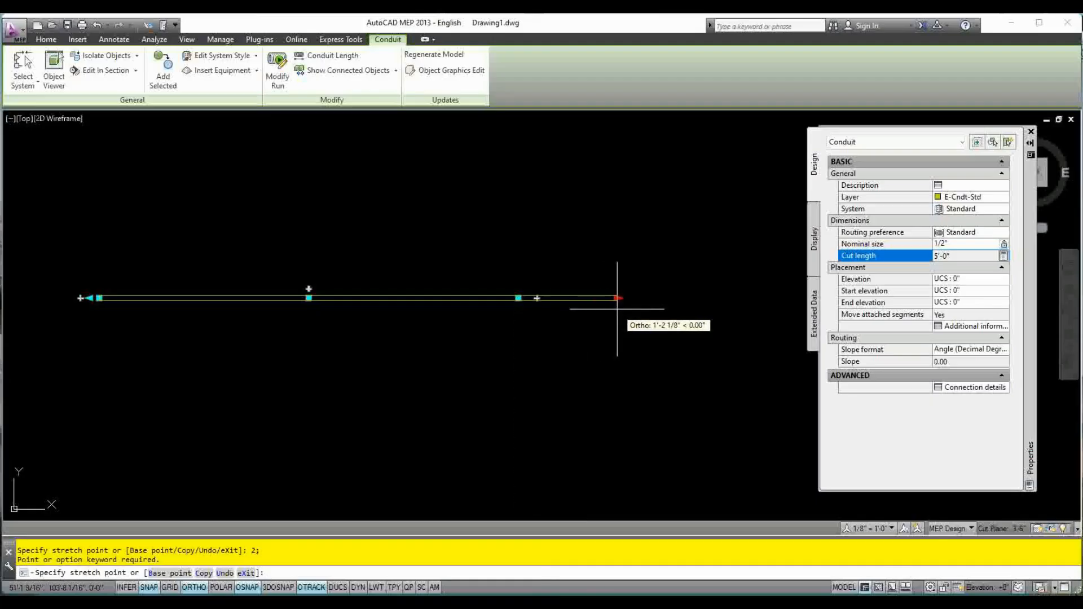
{"action": "type", "text": "2'"}
{"action": "key", "text": "Return"}
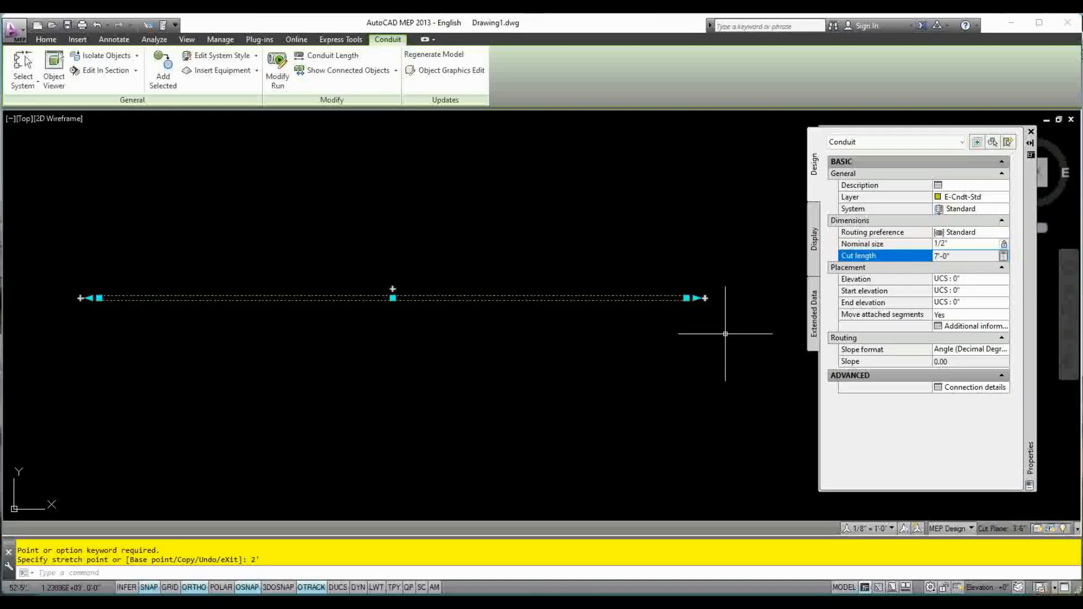
Shorten the conduit by 2' at its right-hand end
{"action": "left_click", "coordinate": [695, 298]}
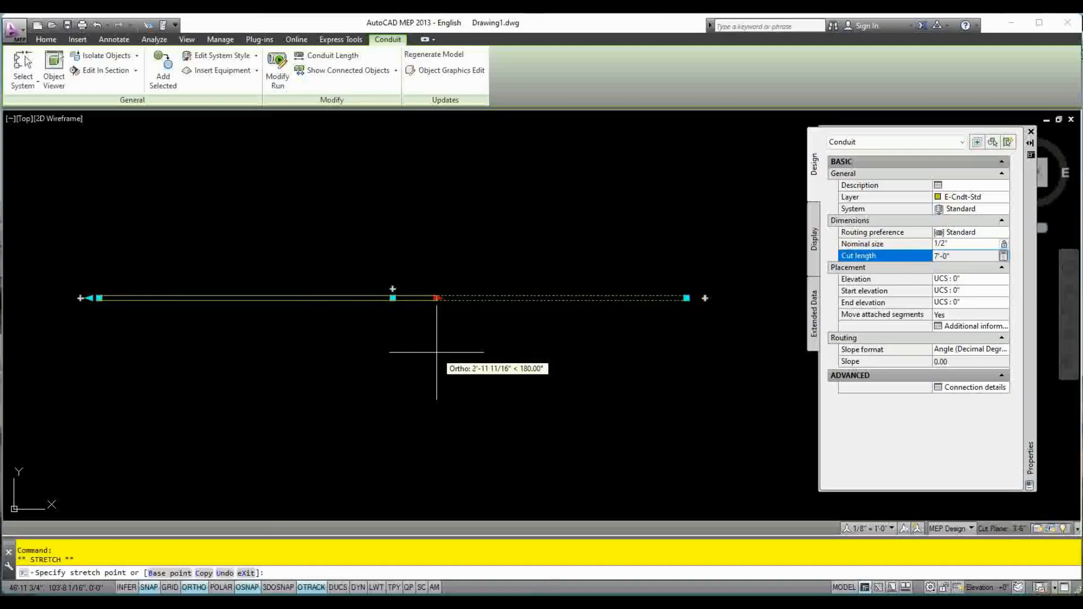
{"action": "type", "text": "2'"}
{"action": "key", "text": "Return"}
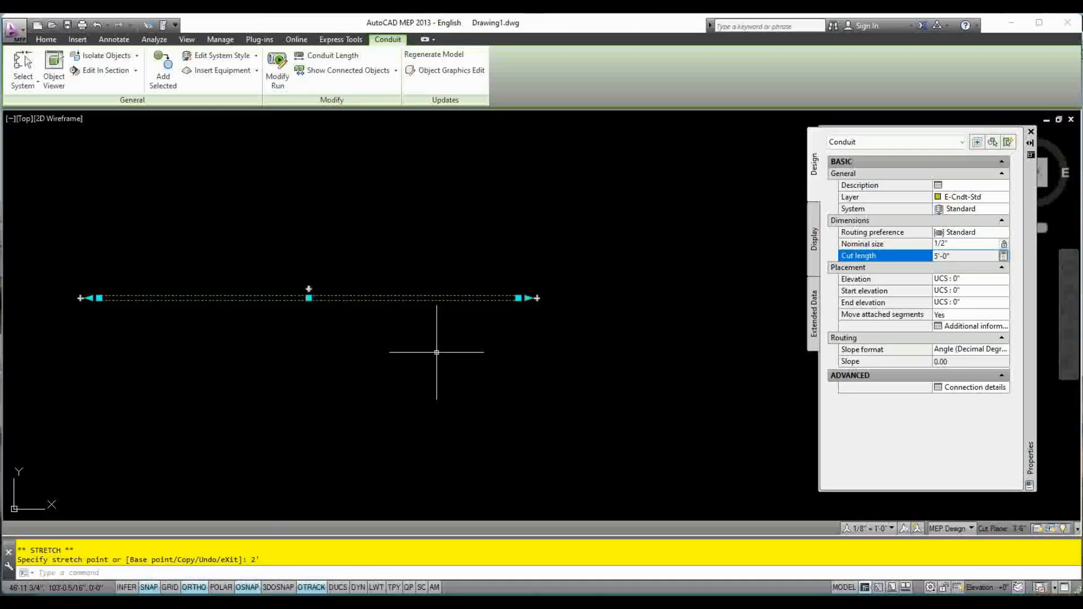
Check the conduit's nominal size and cut length, and clear the selection
{"action": "left_click", "coordinate": [959, 244]}
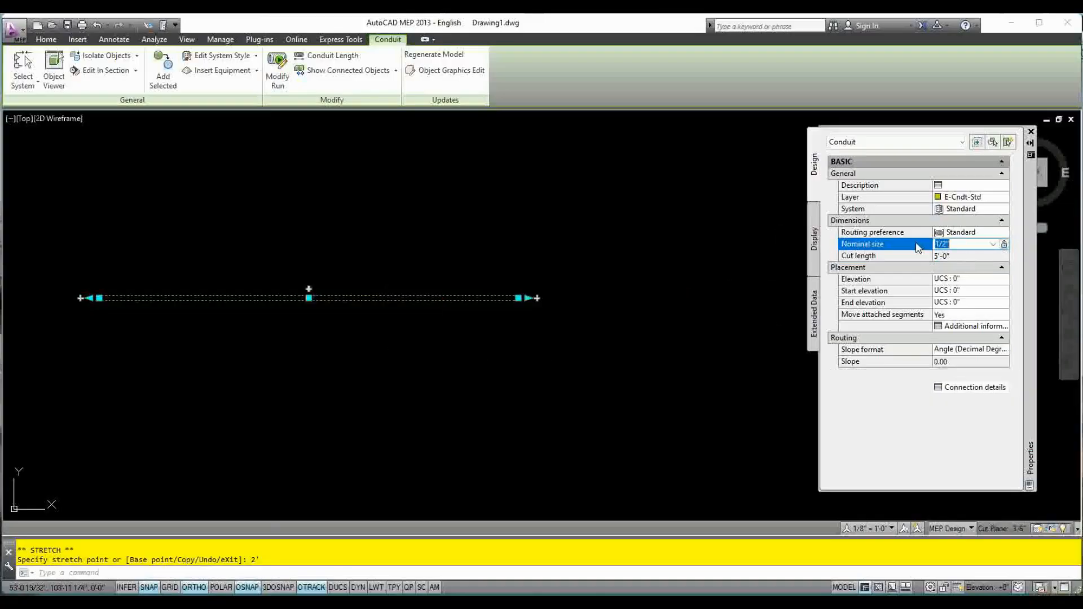
{"action": "left_click", "coordinate": [941, 257]}
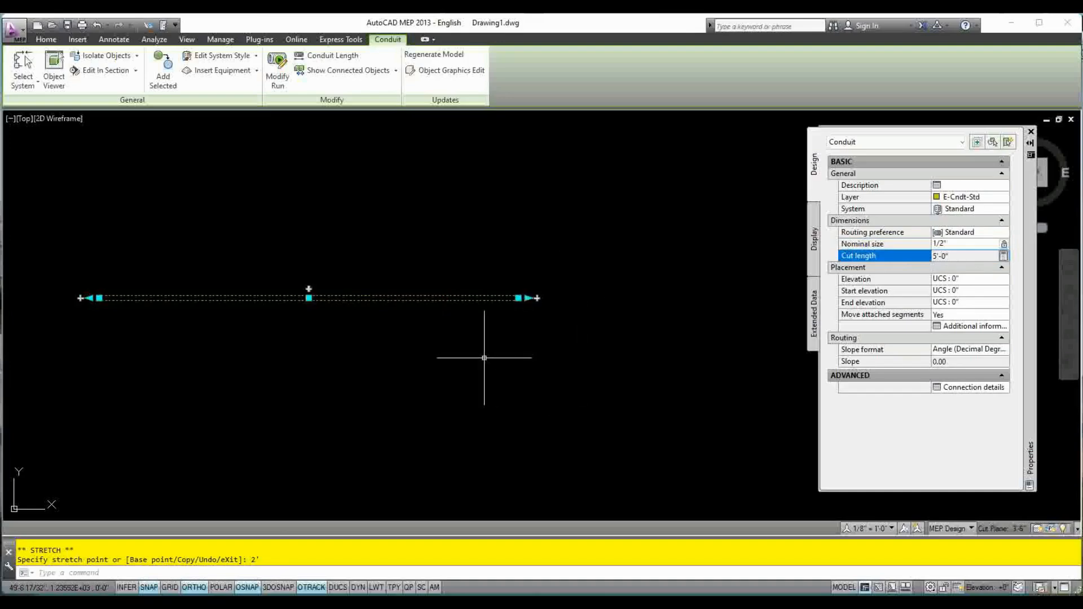
{"action": "middle_click_drag", "start_coordinate": [484, 358], "coordinate": [538, 358]}
{"action": "key", "text": "Escape"}
{"action": "key", "text": "Escape"}
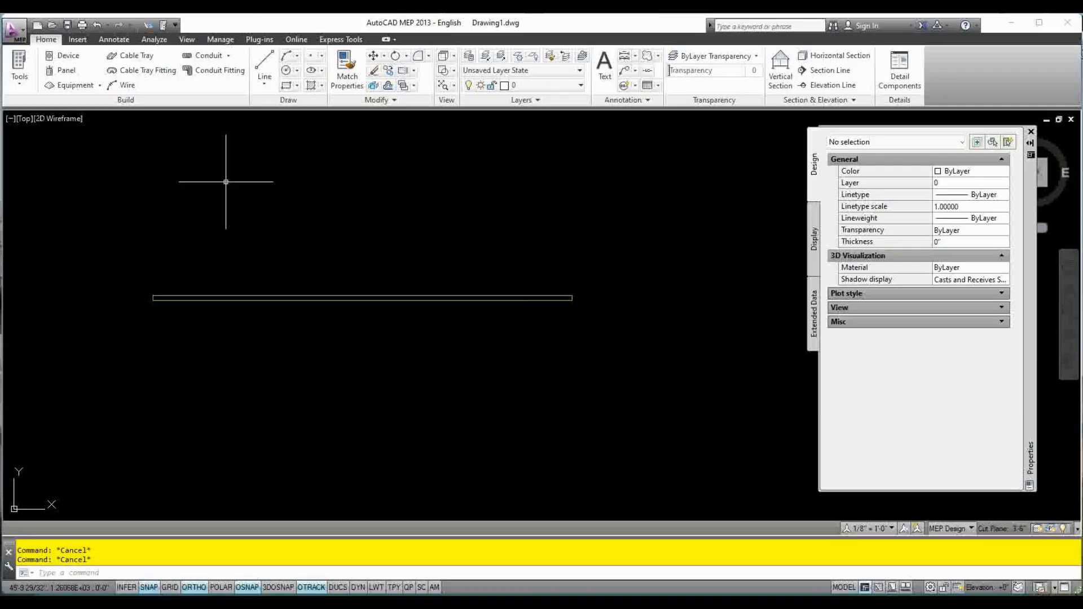
Start saving a copy of the drawing and choose the Conduit folder inside 2025-05-26-Conduit Tutorial as its location
{"action": "left_click", "coordinate": [17, 28]}
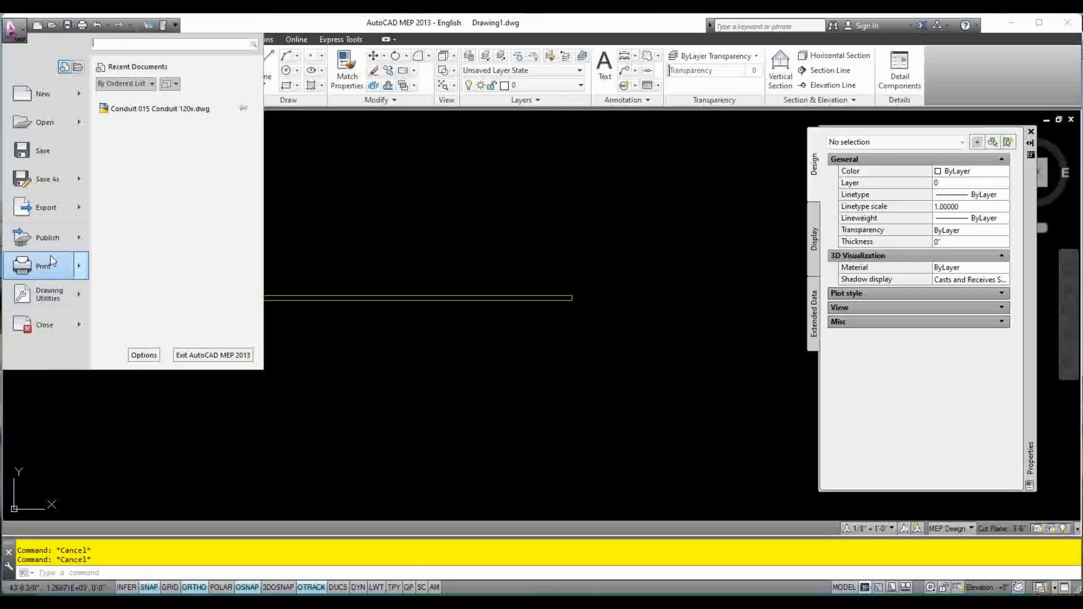
{"action": "mouse_move", "coordinate": [59, 184]}
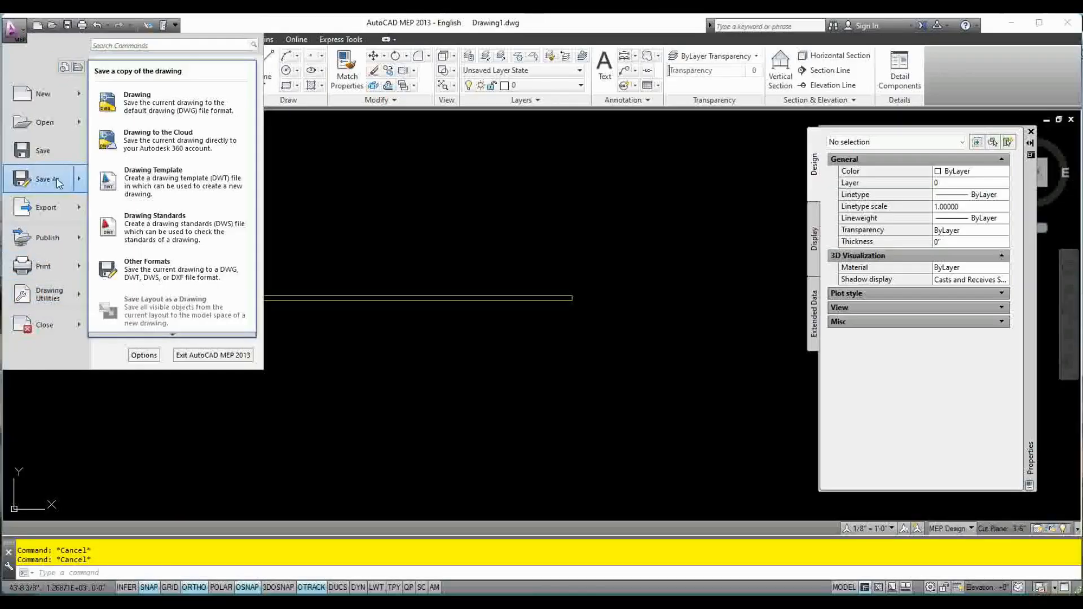
{"action": "left_click", "coordinate": [141, 107]}
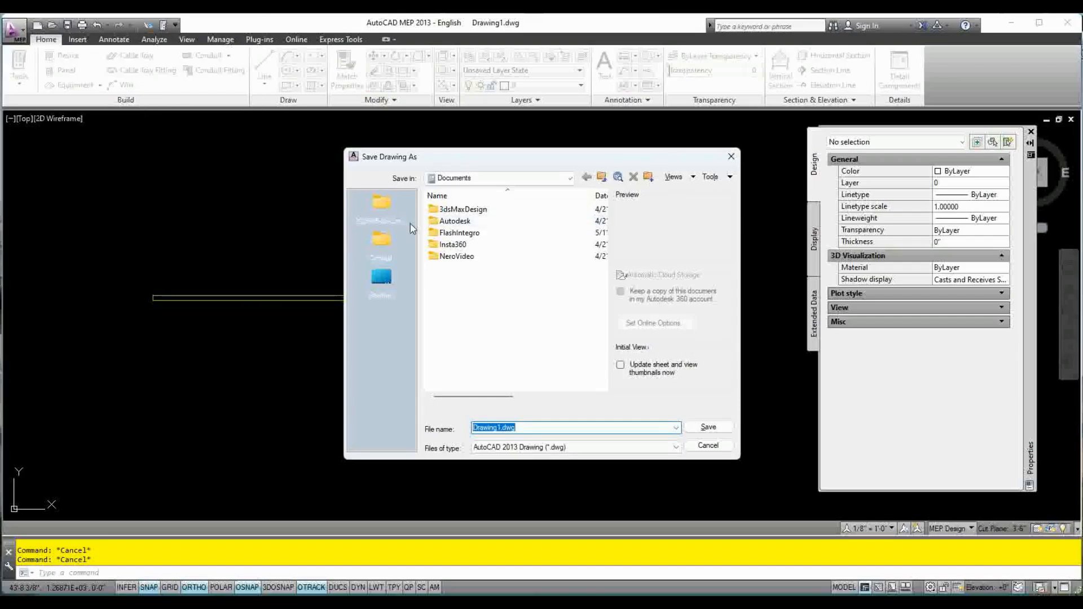
{"action": "left_click", "coordinate": [390, 246]}
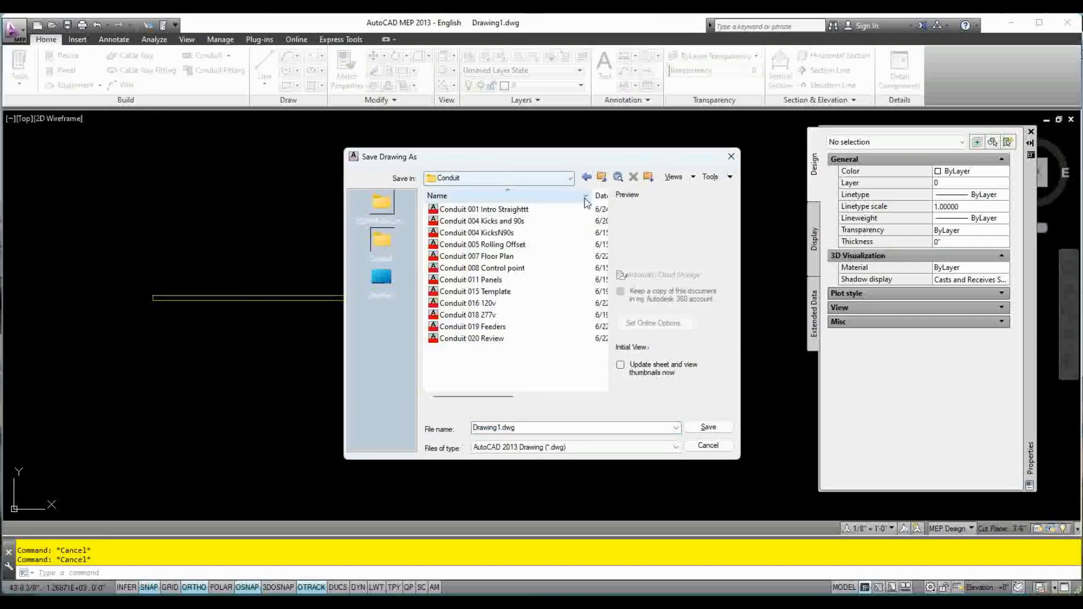
{"action": "left_click", "coordinate": [601, 177]}
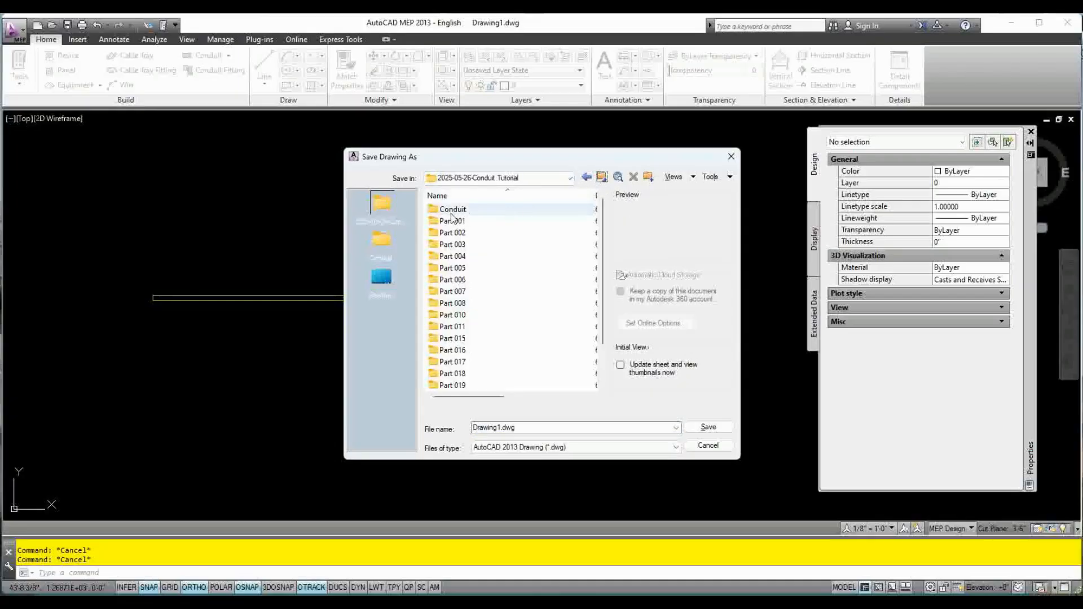
{"action": "left_click", "coordinate": [473, 215]}
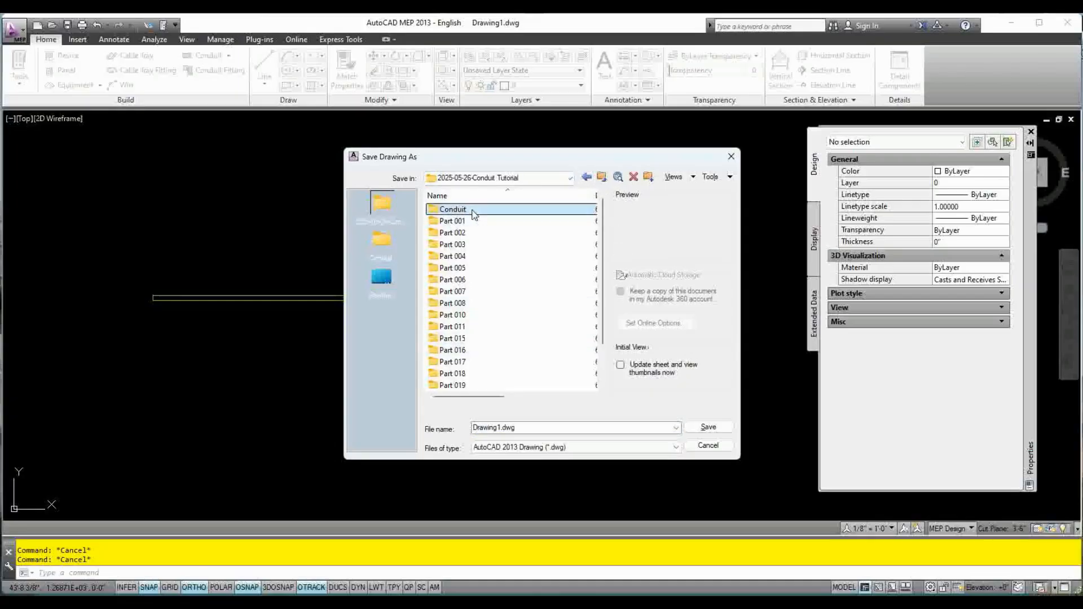
{"action": "double_click", "coordinate": [472, 214]}
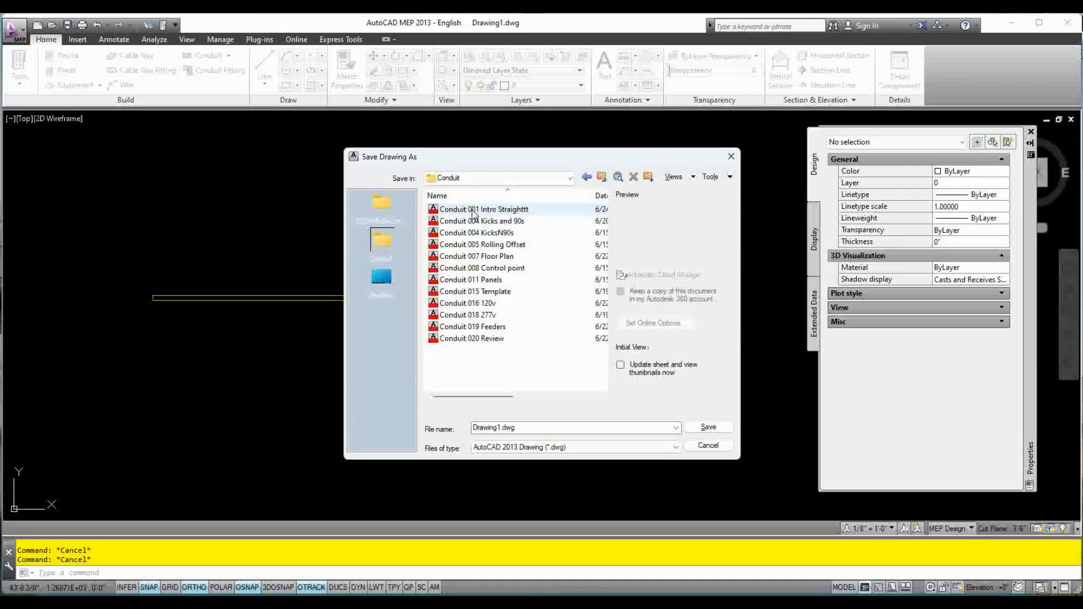
Name the drawing Conduit 001 Intro Straight and save it in the AutoCAD 2013 Drawing (*.dwg) format
{"action": "left_click", "coordinate": [537, 429]}
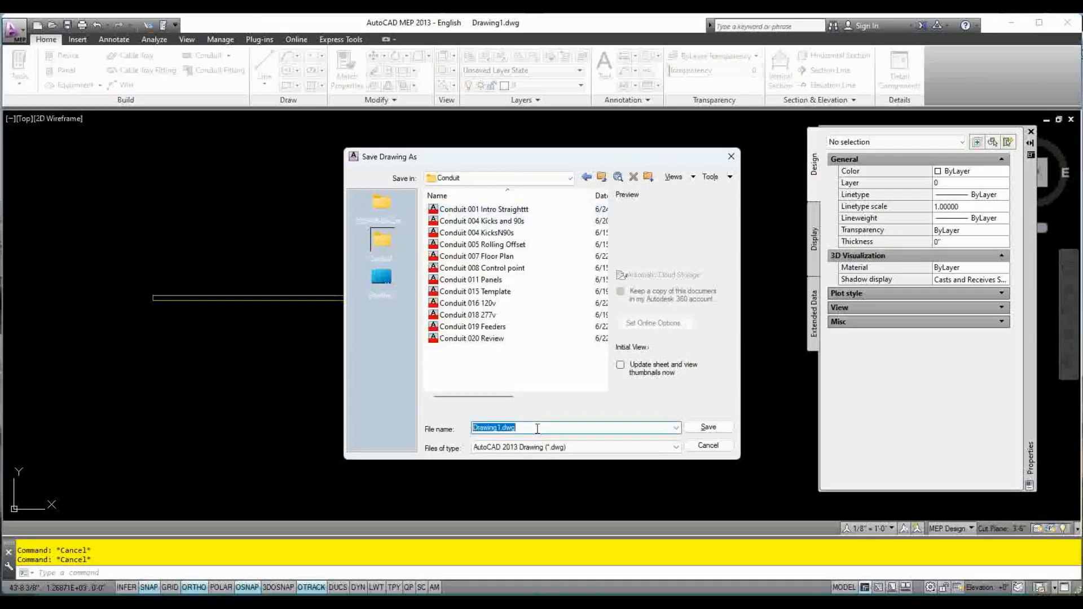
{"action": "type", "text": "Conduit"}
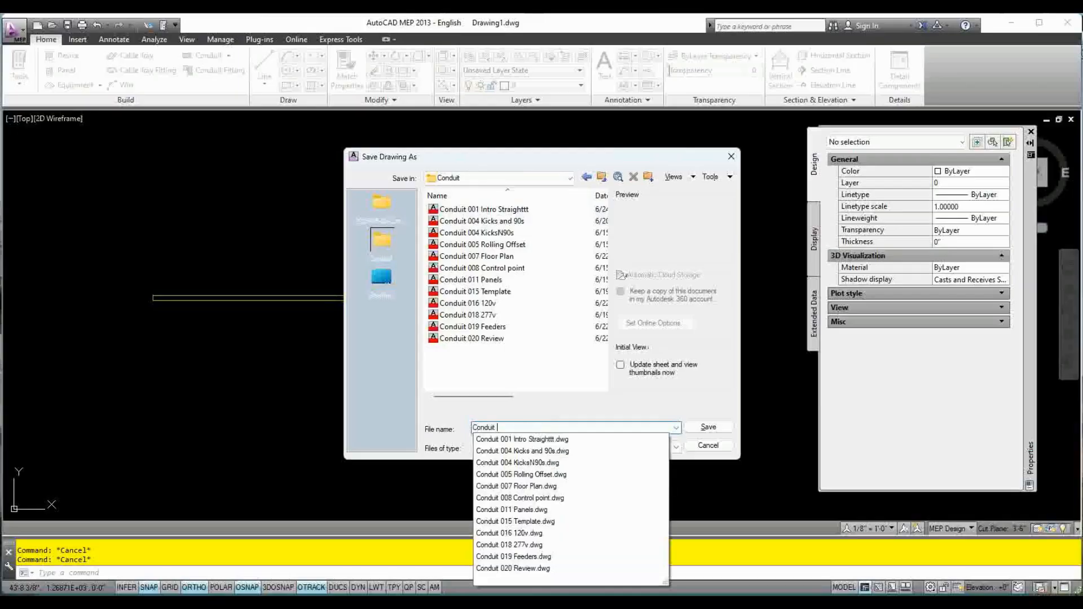
{"action": "type", "text": " 001"}
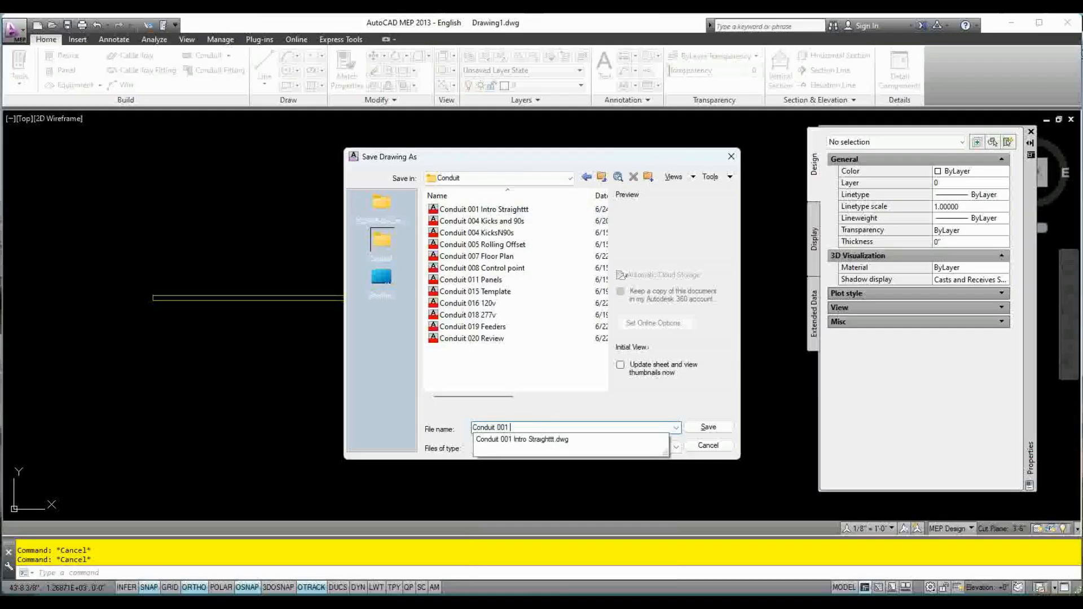
{"action": "type", "text": "Intro Straight"}
{"action": "left_click", "coordinate": [708, 399]}
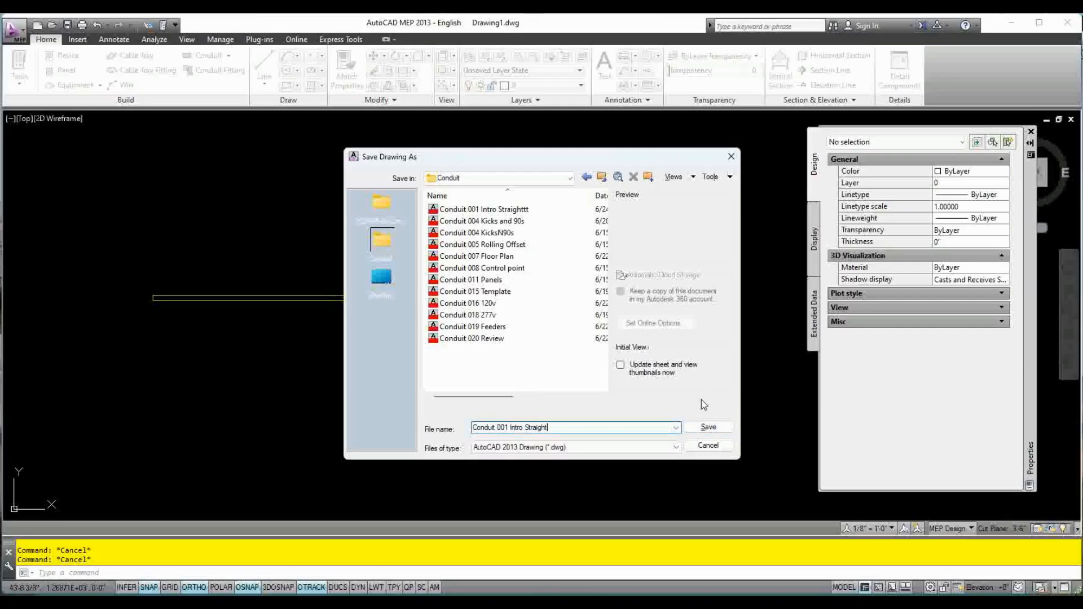
{"action": "left_click", "coordinate": [591, 448]}
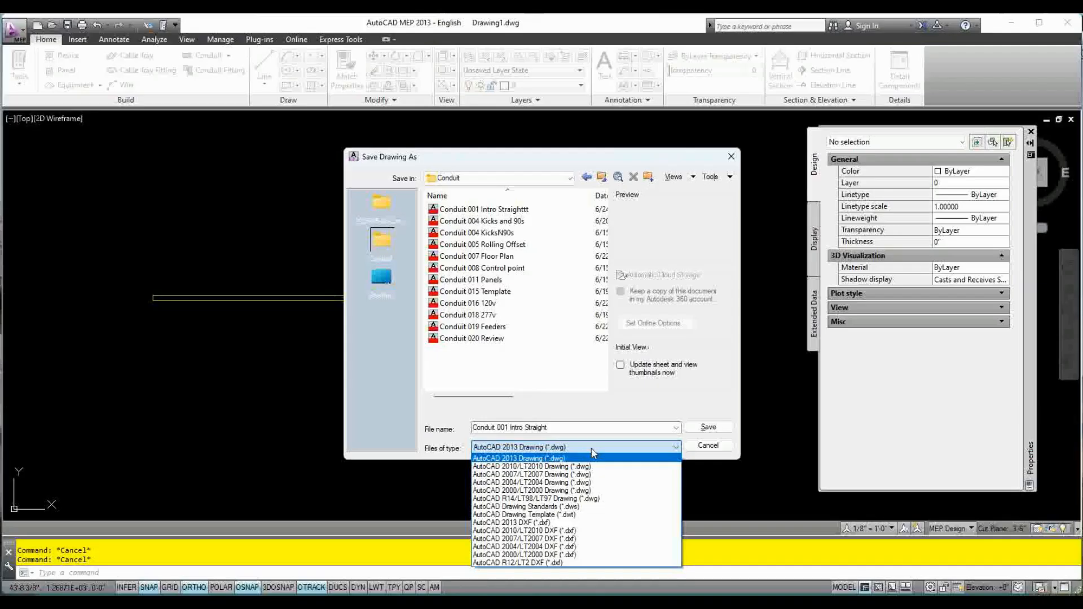
{"action": "left_click", "coordinate": [750, 475]}
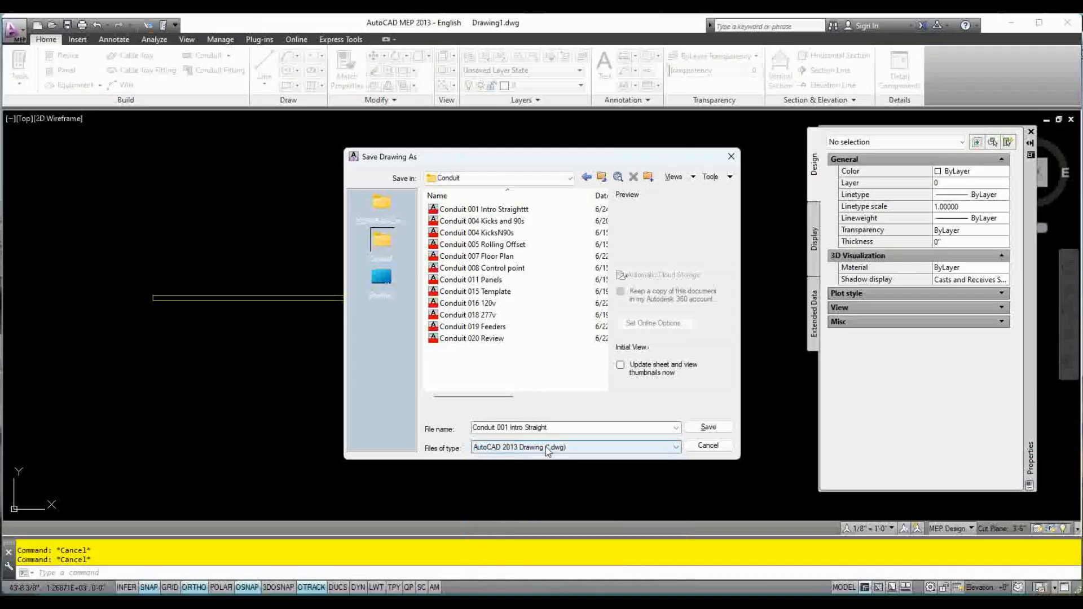
{"action": "left_click", "coordinate": [715, 427]}
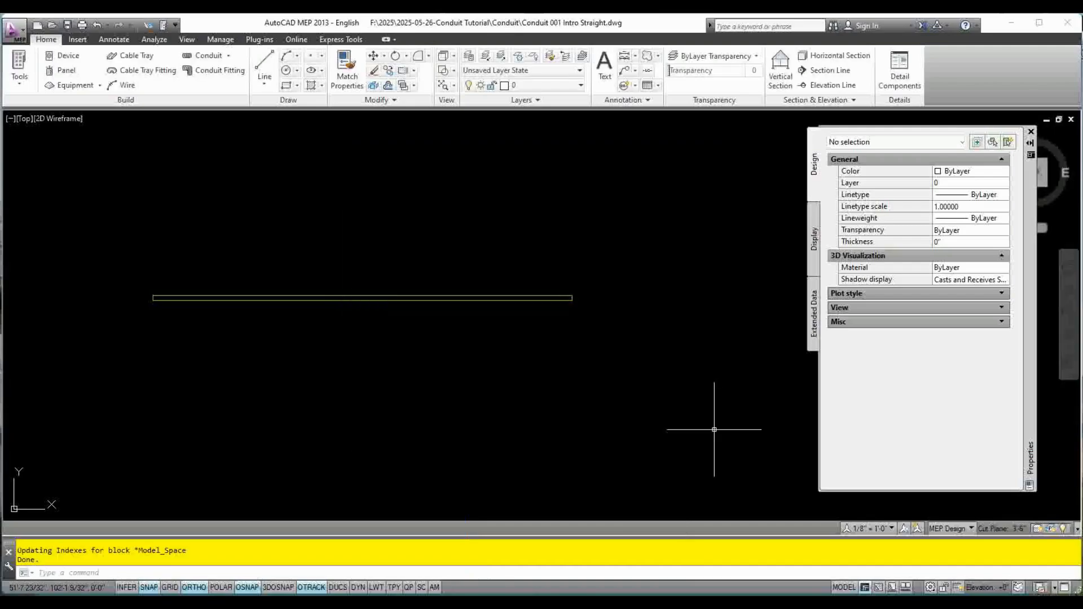